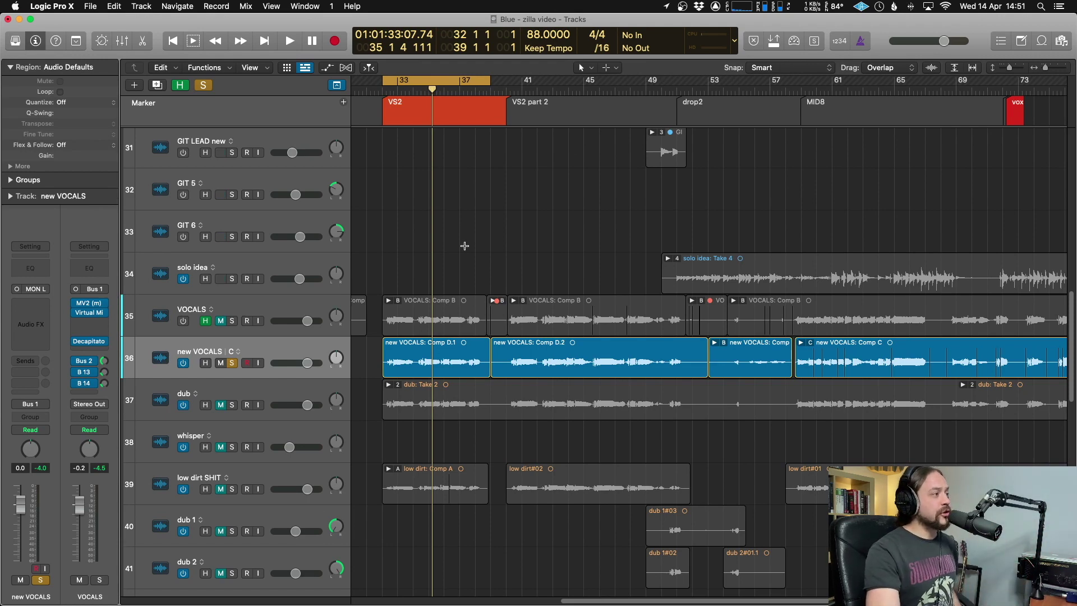
Step: Scroll down to the vocals and play a short stretch to hear them
scroll(459, 398, "down", 2)
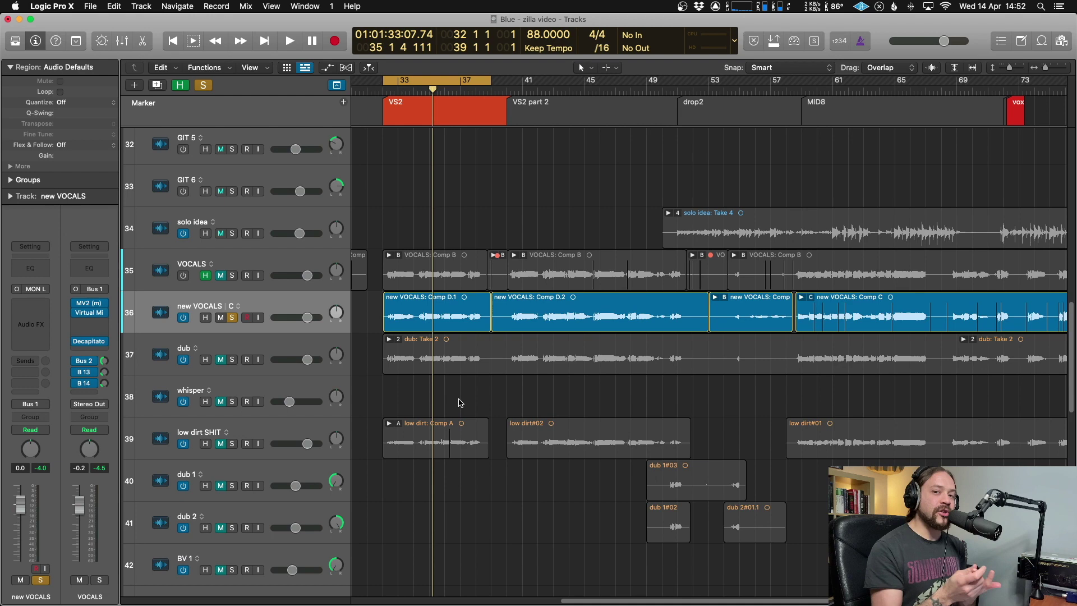
scroll(460, 403, "down", 1)
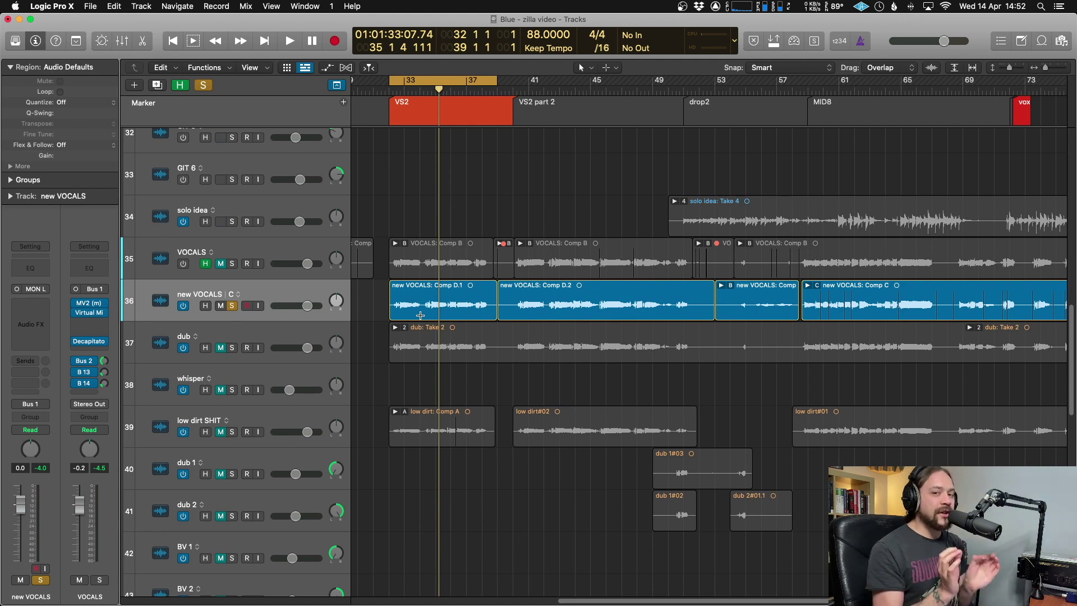
scroll(474, 286, "down", 1)
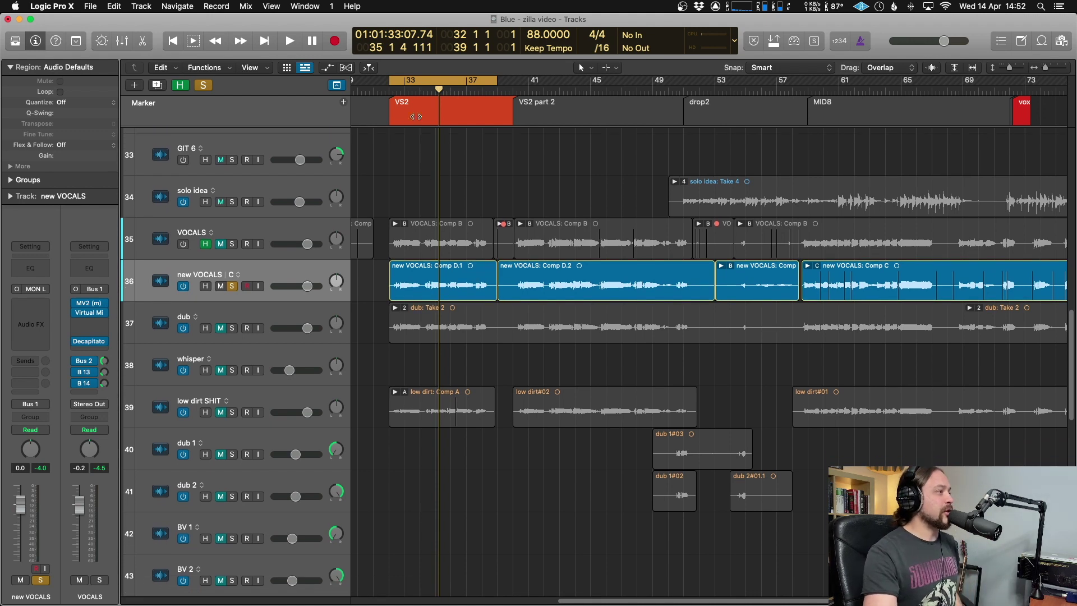
key("space")
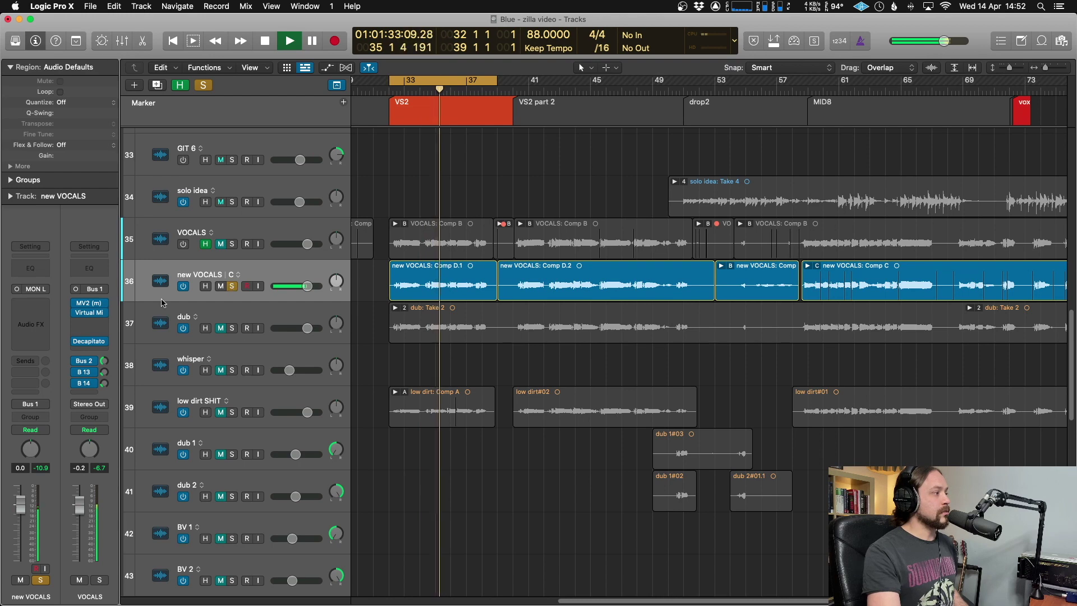
key("space")
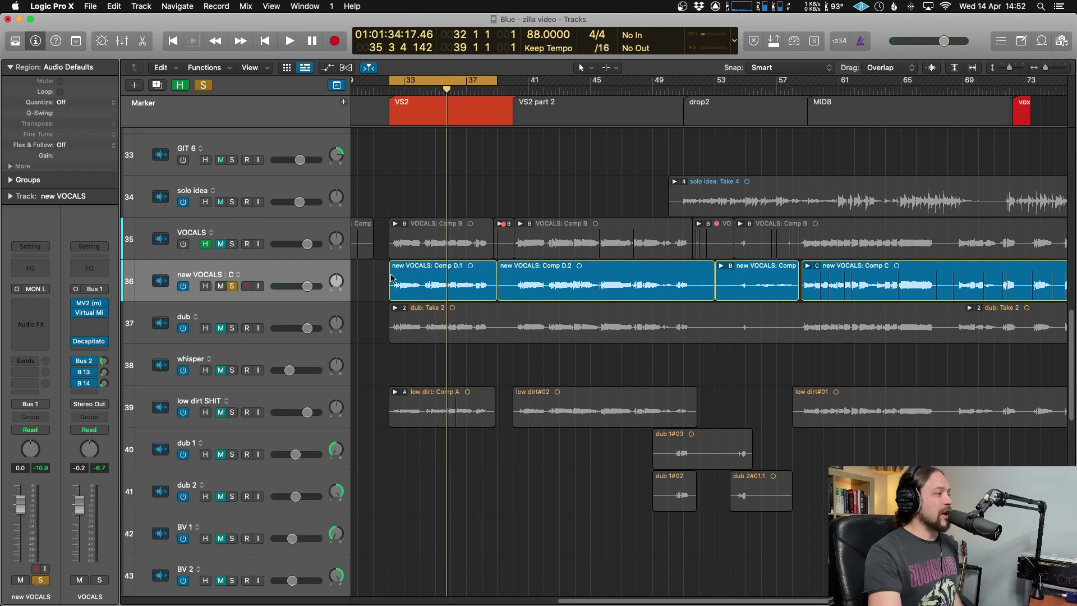
Step: Select the VOCALS: Comp D.1 region and open Processing > Selection-Based Processing for it
left_click(419, 277)
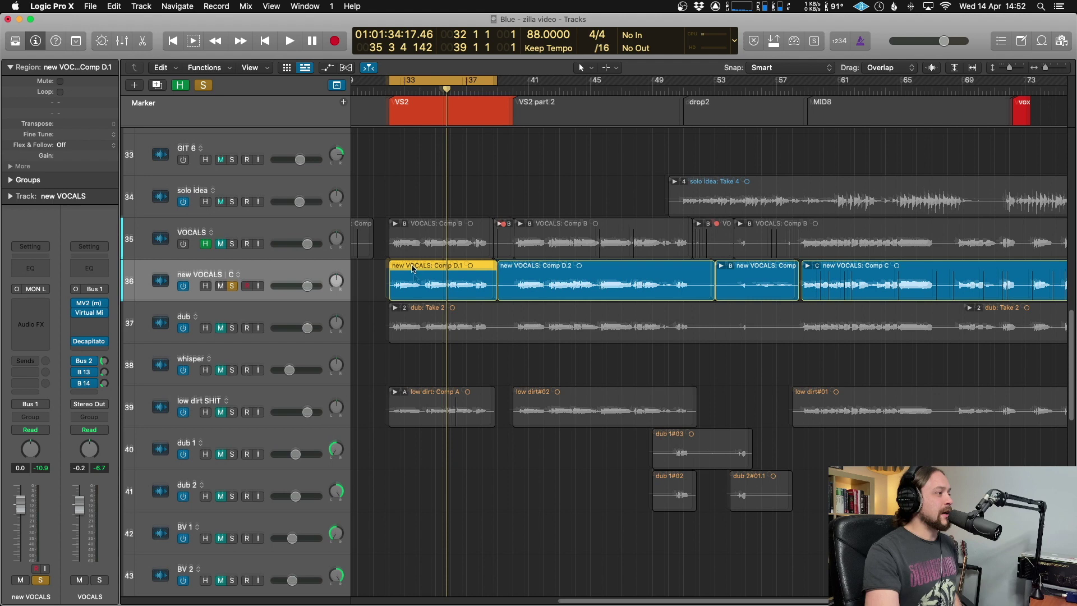
scroll(418, 281, "right", 1)
right_click(413, 275)
mouse_move(456, 326)
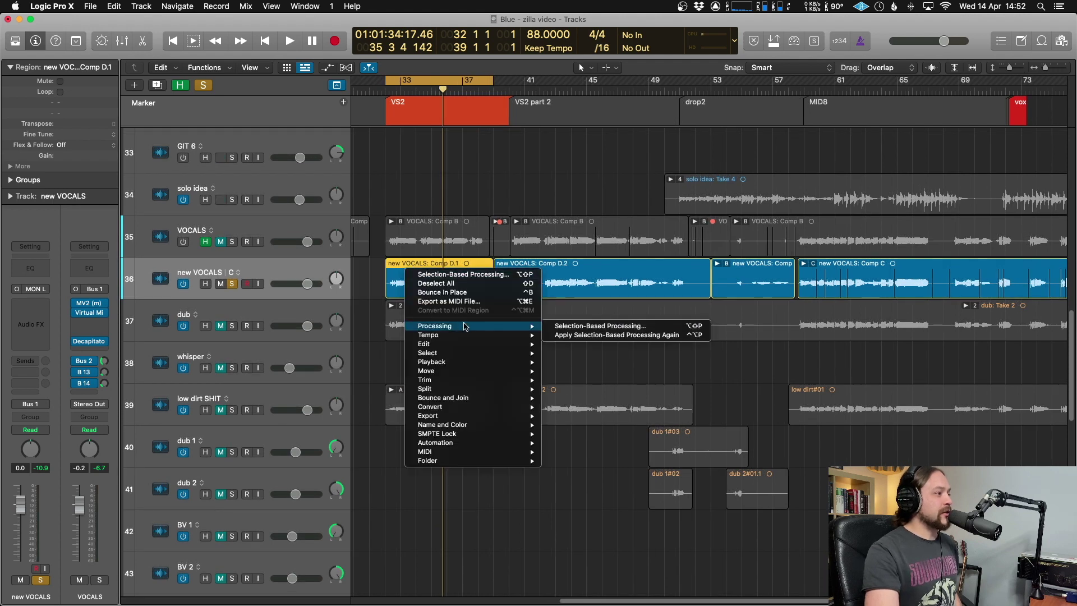
left_click(673, 328)
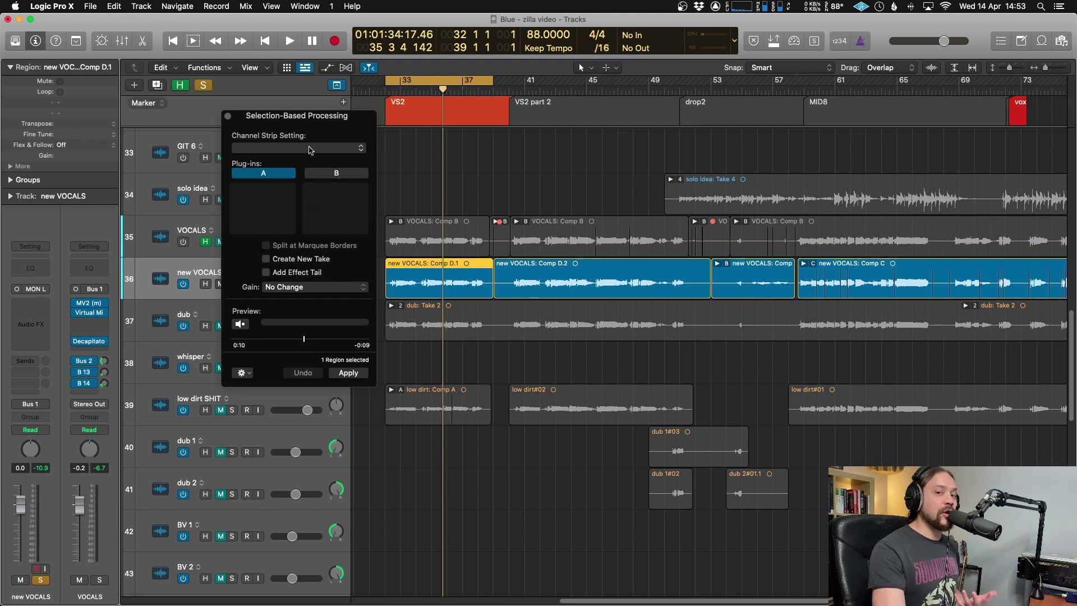
Step: Load the Effects > LoFi Radio channel strip setting into chain A and check the preview options
left_click(309, 149)
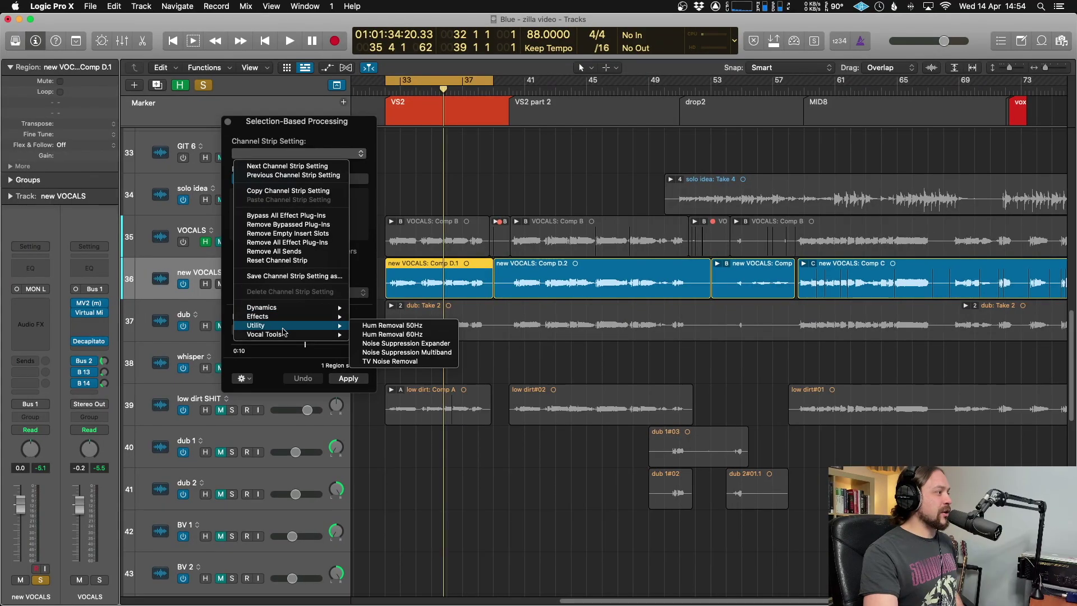
mouse_move(282, 318)
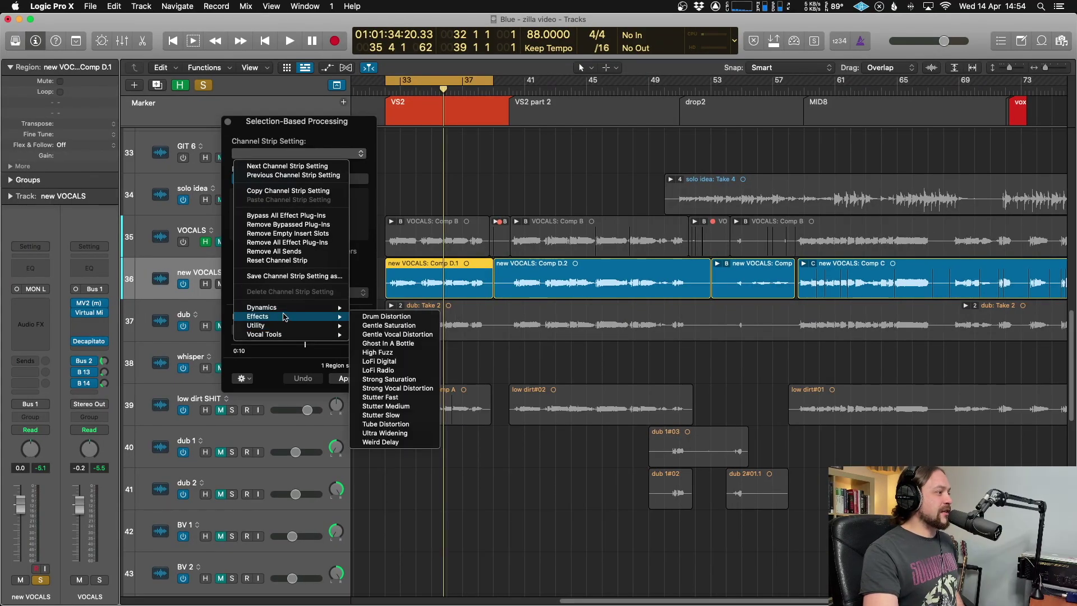
left_click(378, 371)
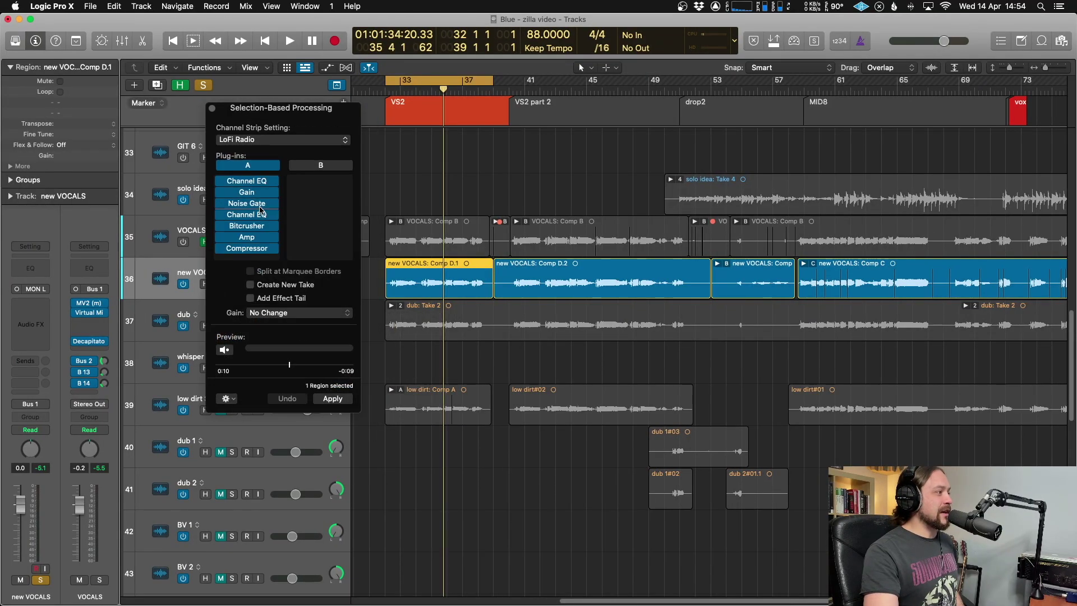
mouse_move(241, 182)
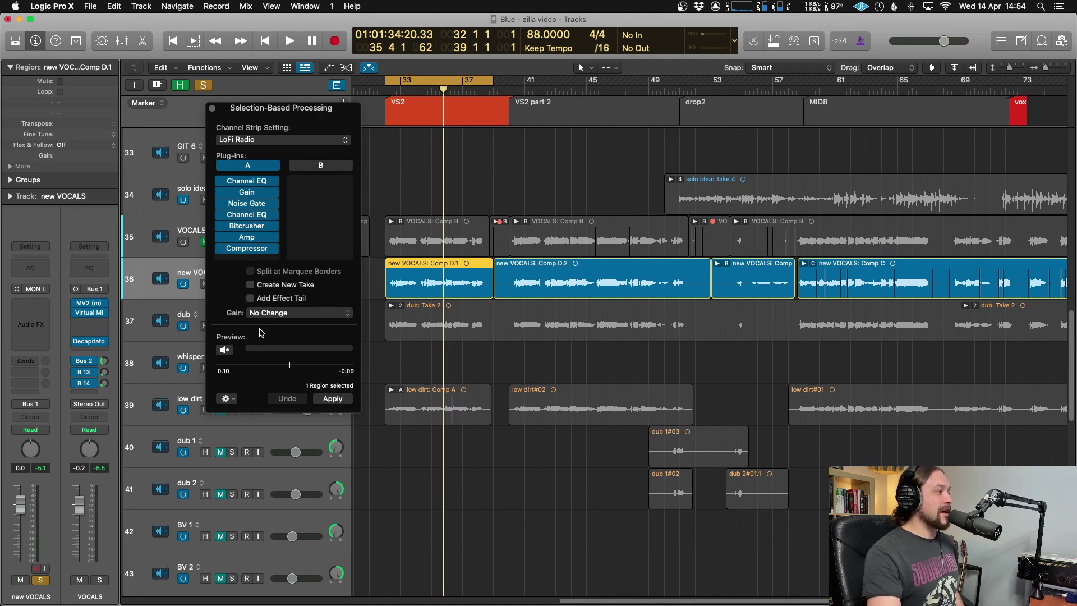
left_click_drag(303, 122, 311, 106)
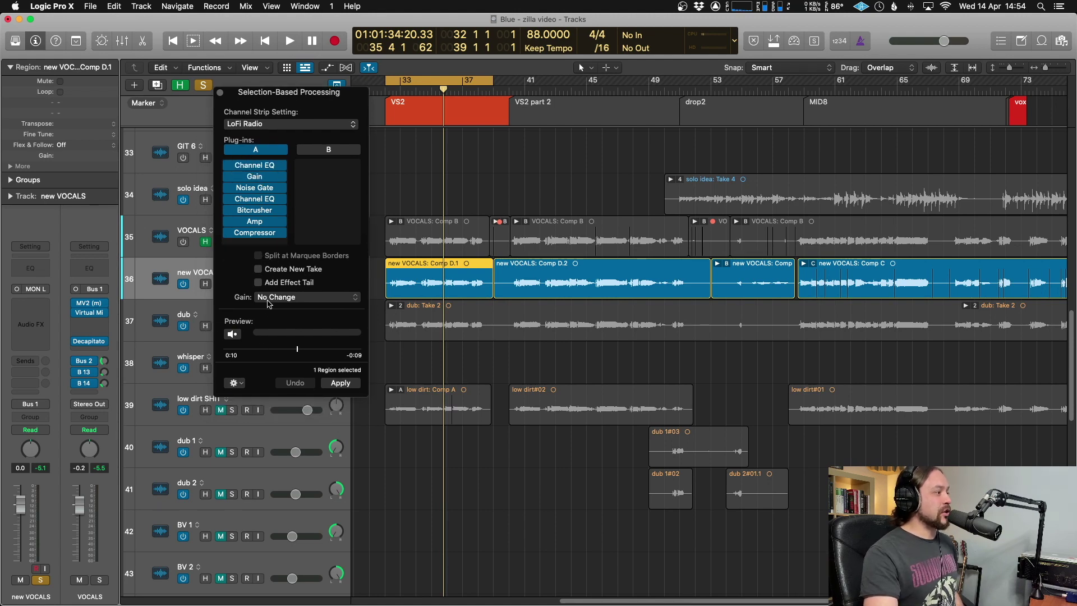
left_click(234, 383)
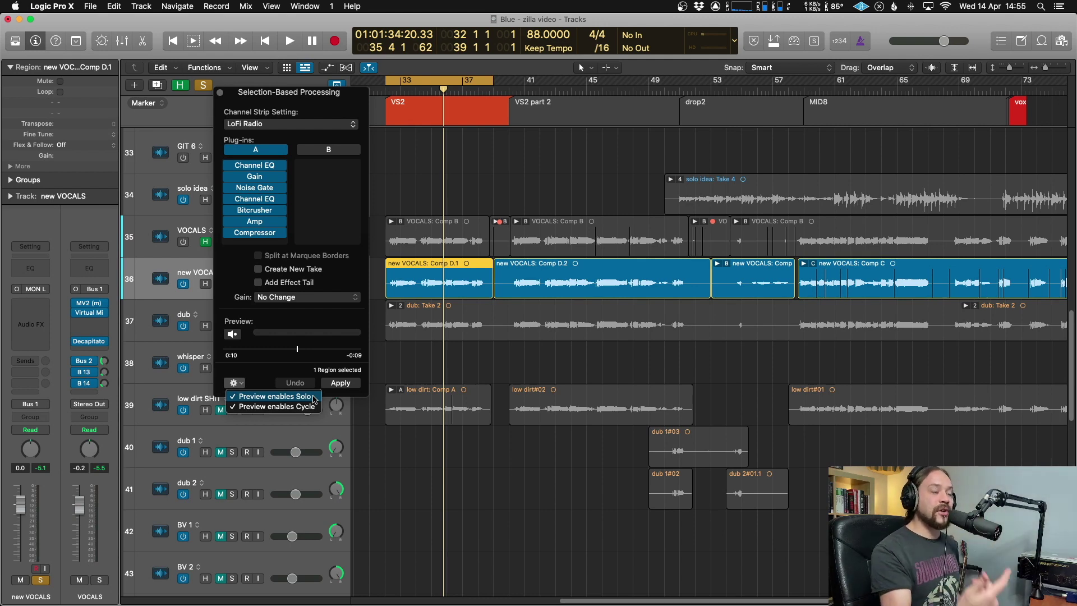
Step: Preview the LoFi Radio processing once, then move the processing window off the track headers
left_click(272, 360)
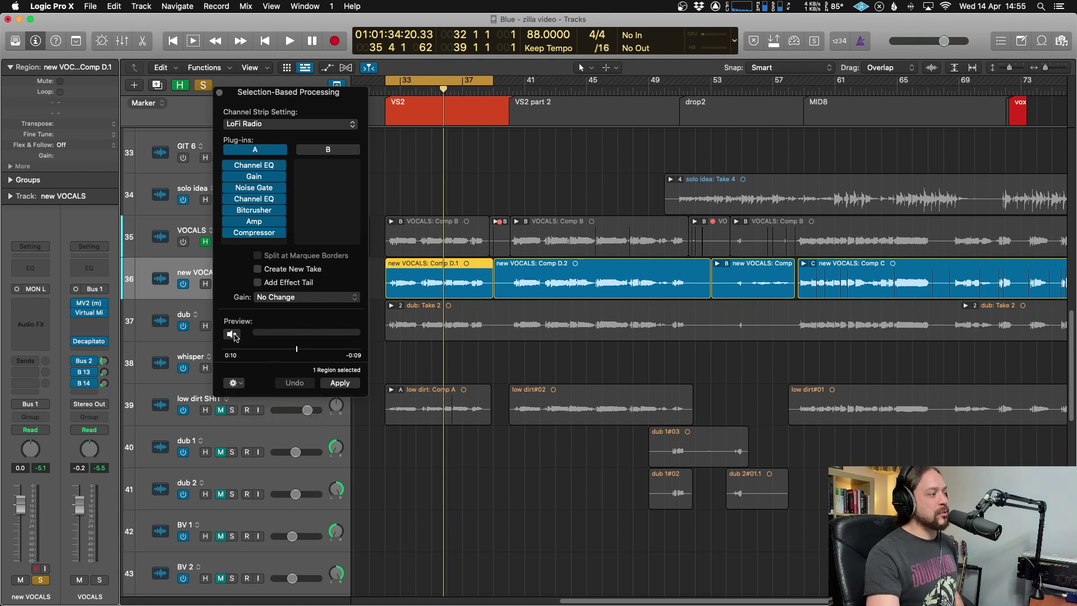
left_click(232, 334)
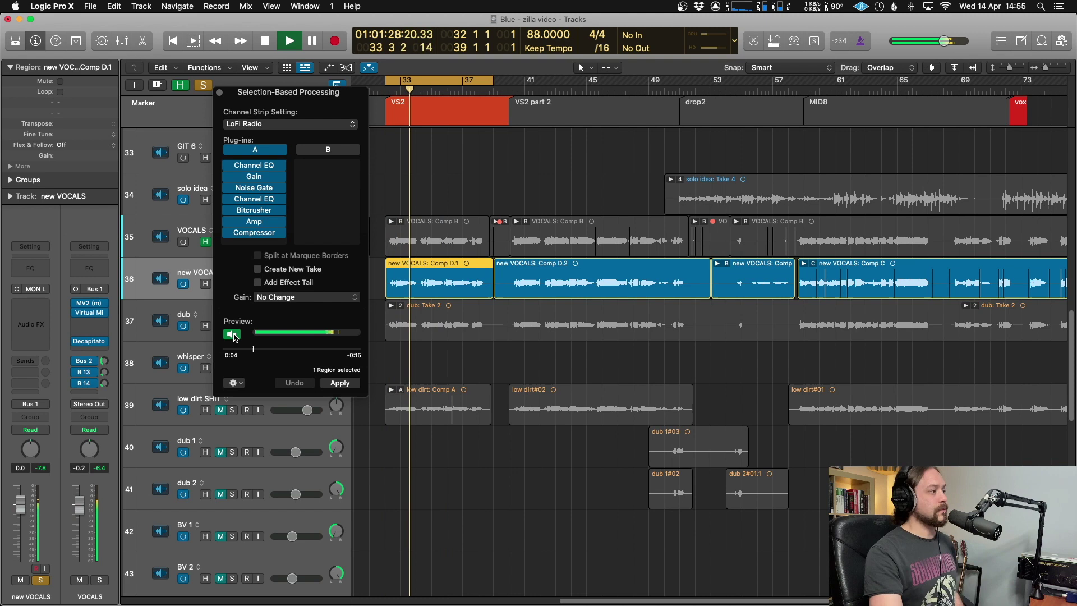
left_click(232, 335)
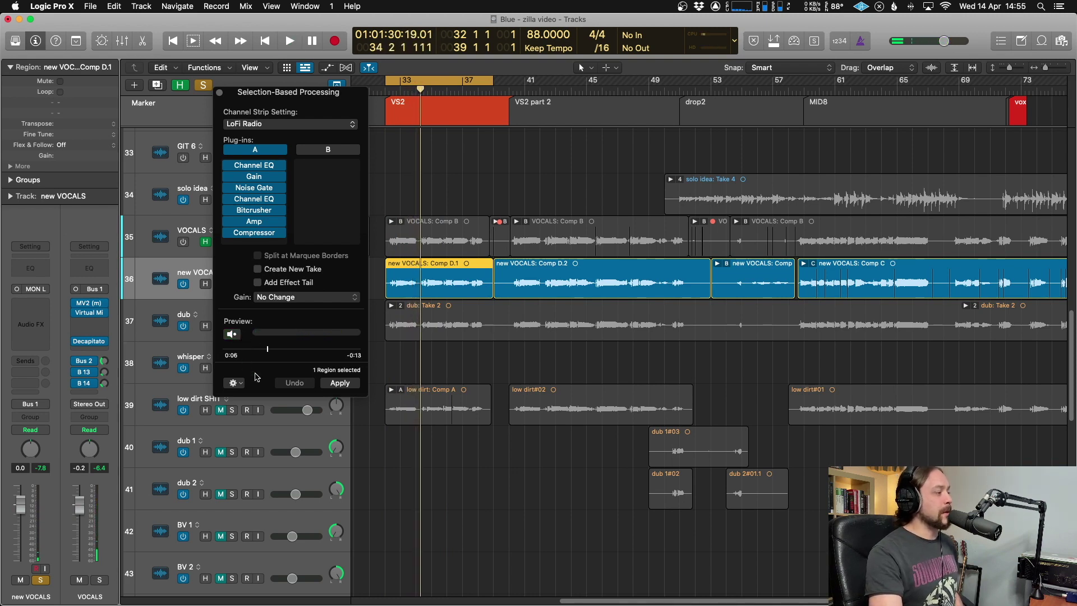
left_click(233, 382)
left_click(233, 344)
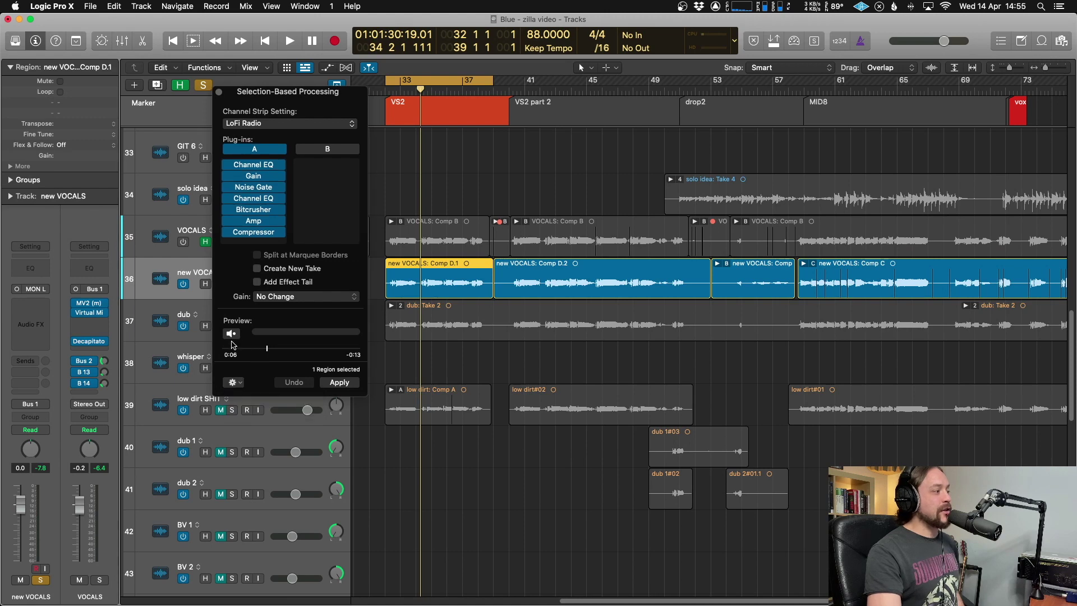
left_click_drag(280, 108, 328, 71)
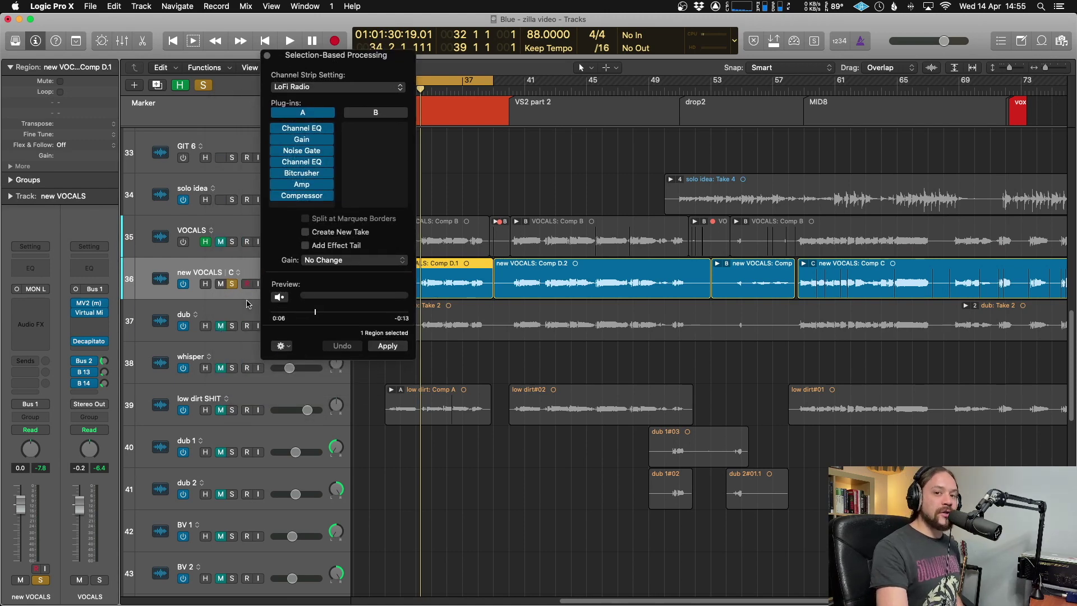
Step: Preview again with the VOCALS track unsoloed and its volume raised from -0.2 to 0.2
left_click(279, 299)
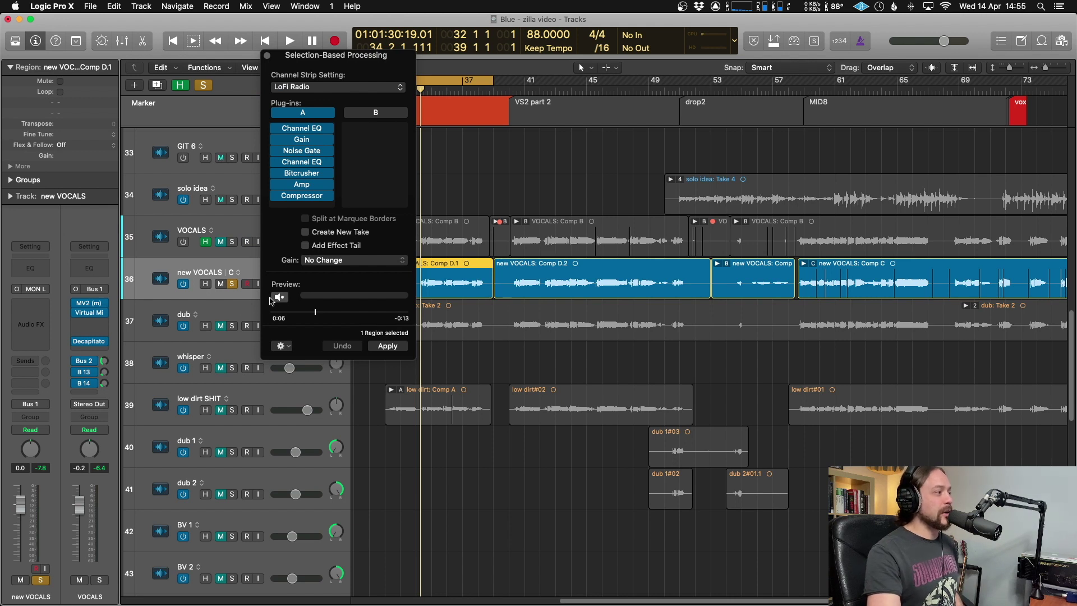
left_click(232, 284)
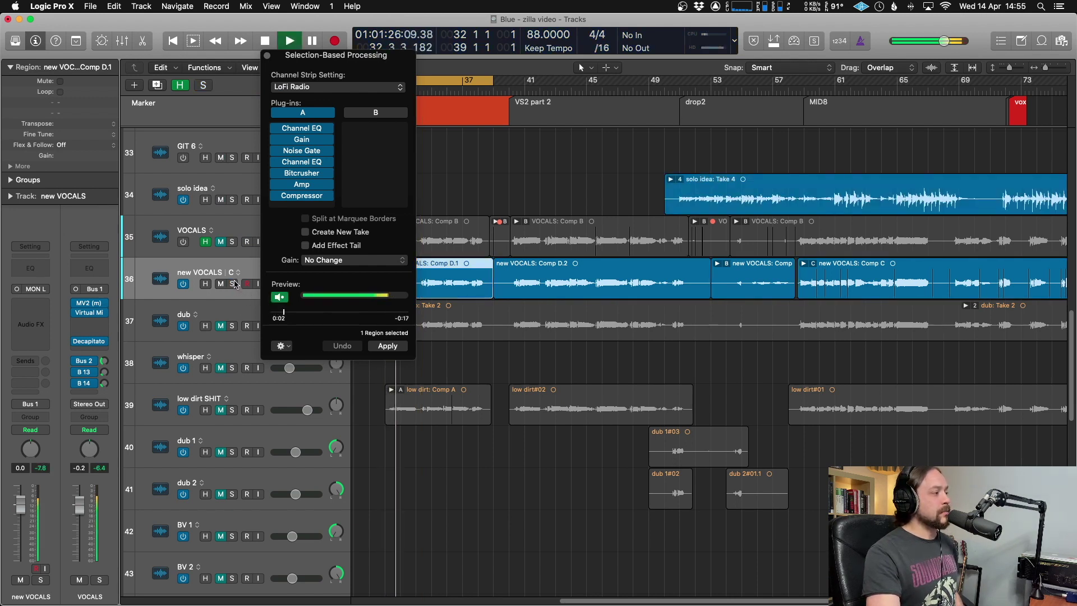
scroll(146, 426, "down", 1)
left_click_drag(76, 508, 76, 506)
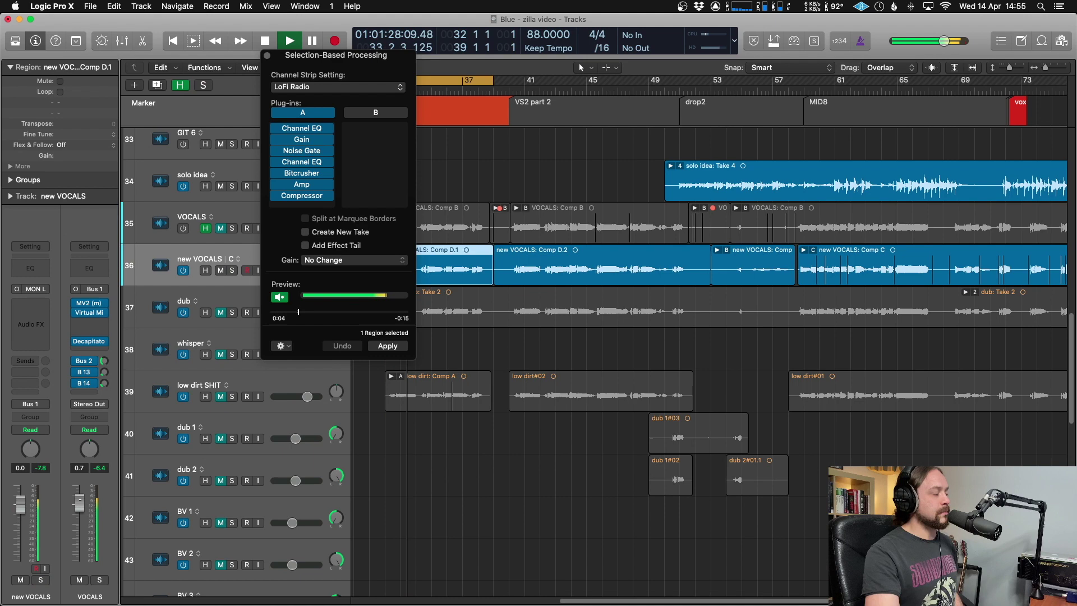
left_click(280, 298)
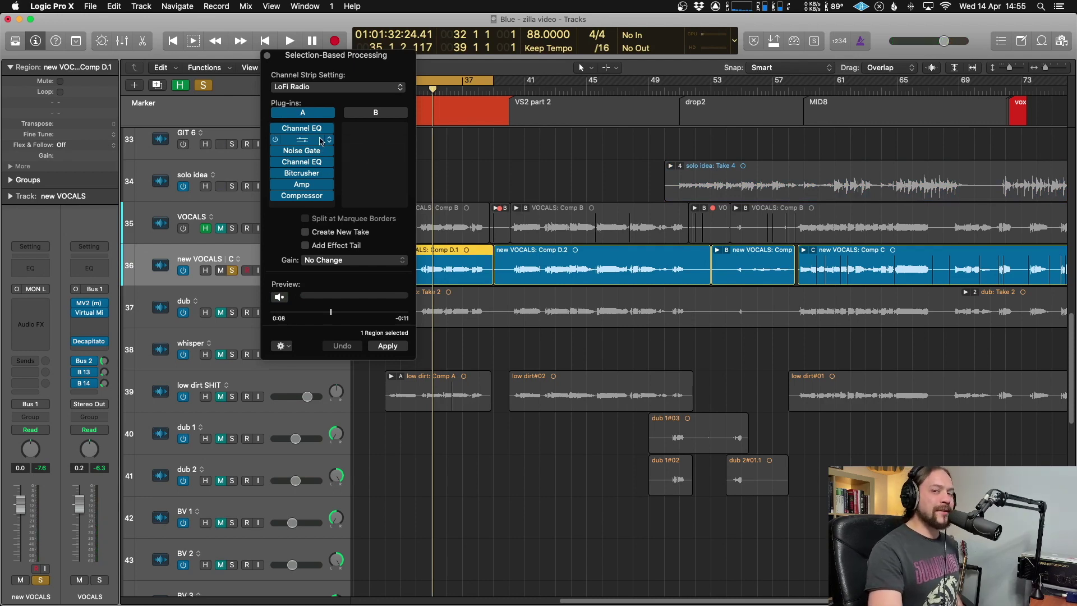
Step: In chain B, insert Gain Reduction in the first slot and adjust its Slay amount
left_click(379, 114)
left_click(371, 144)
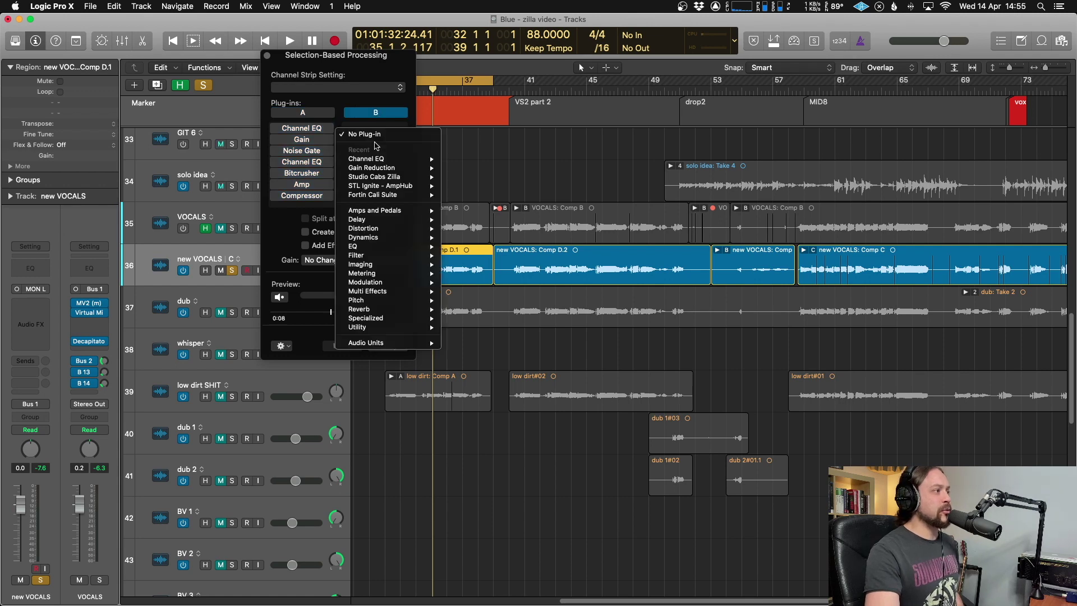
mouse_move(400, 170)
left_click(461, 168)
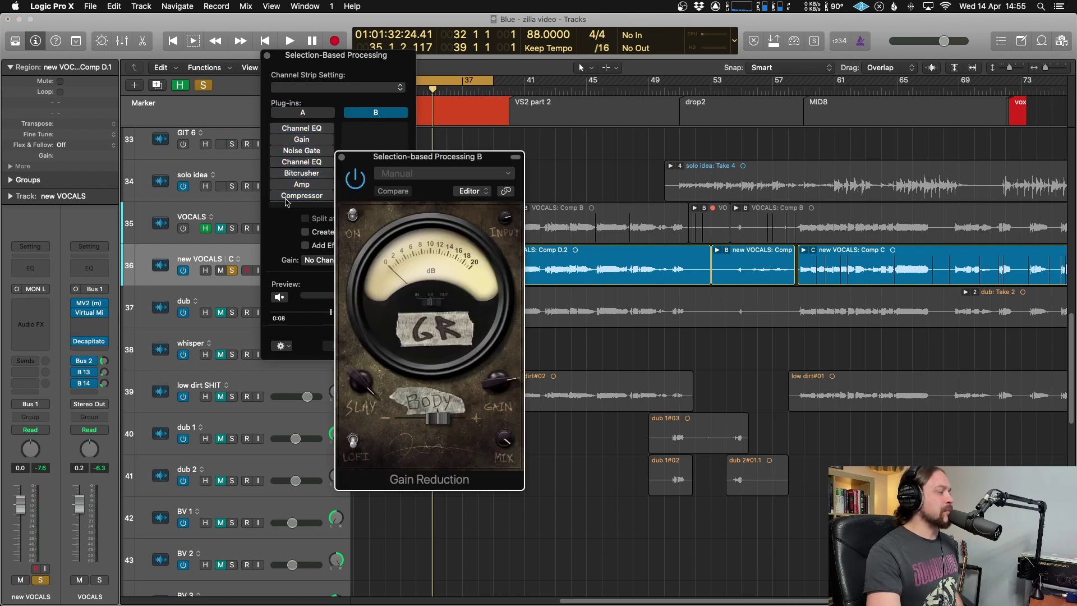
left_click_drag(459, 161, 597, 54)
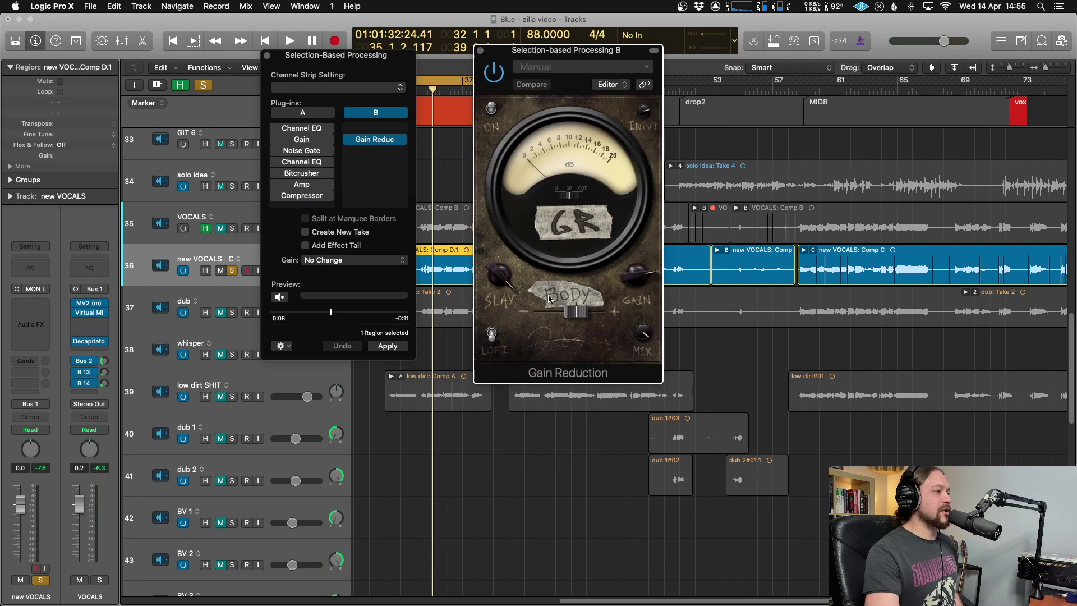
left_click_drag(499, 275, 499, 304)
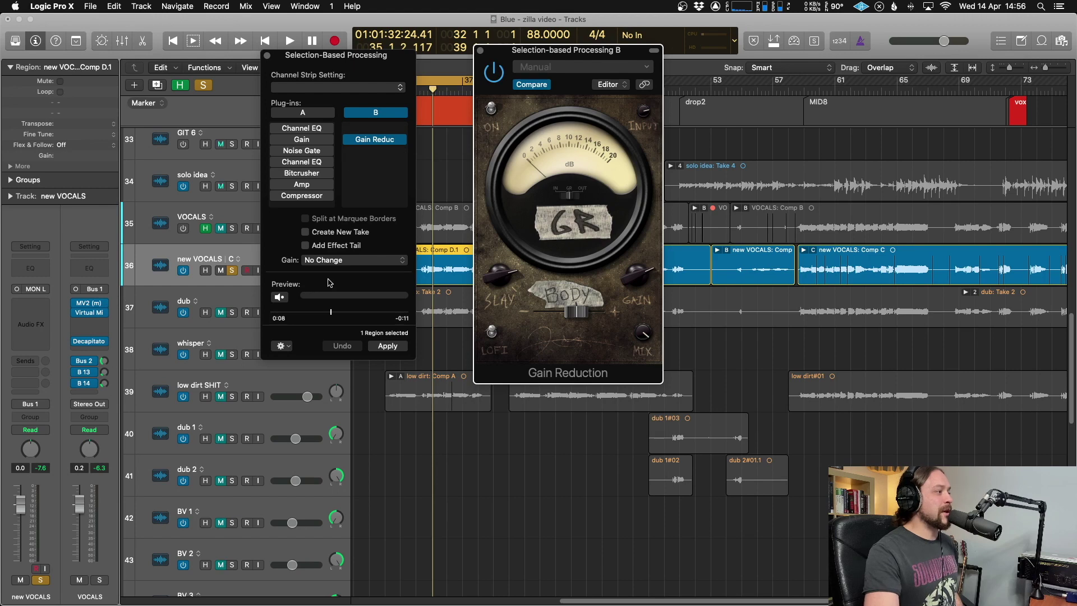
left_click(373, 151)
Step: Add a mono Channel EQ to chain B with low cut on and highs cut near 4260 Hz, then preview
mouse_move(387, 179)
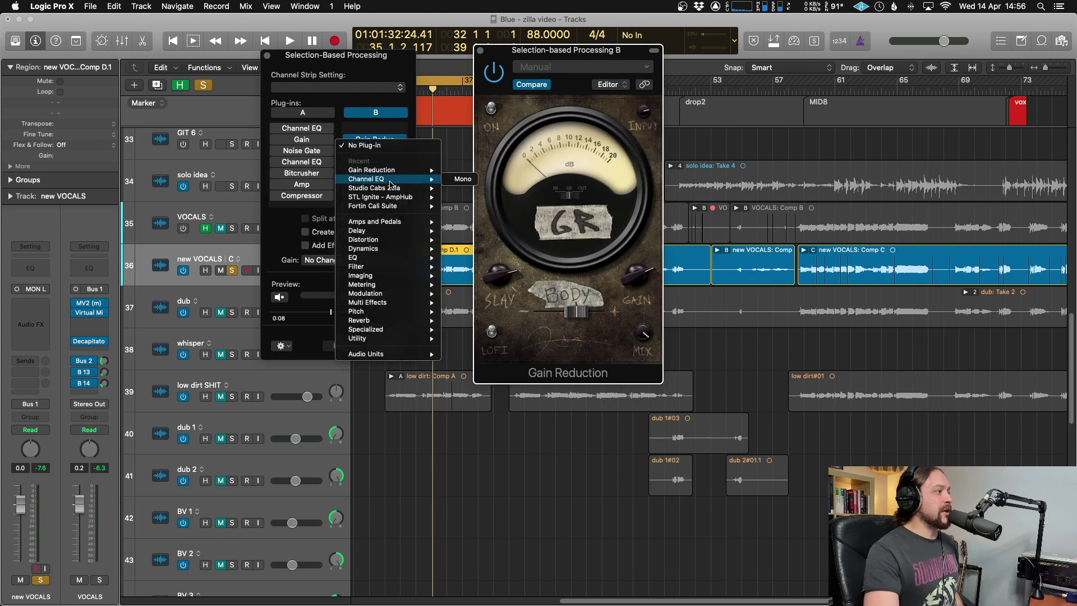
left_click(470, 174)
left_click(376, 212)
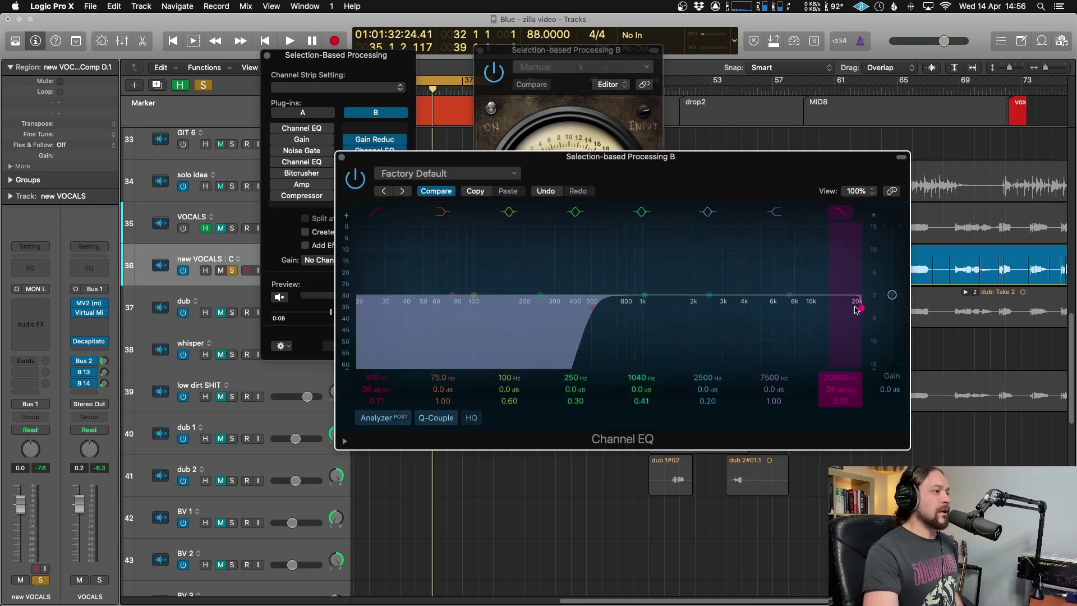
left_click_drag(846, 374, 845, 412)
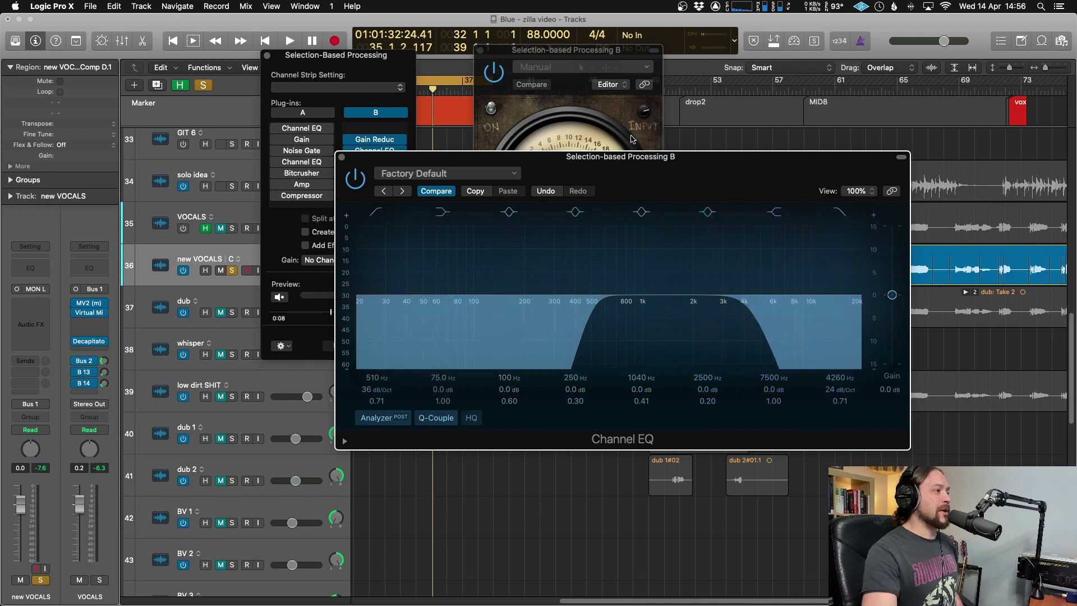
left_click_drag(669, 161, 403, 317)
left_click_drag(375, 66, 348, 30)
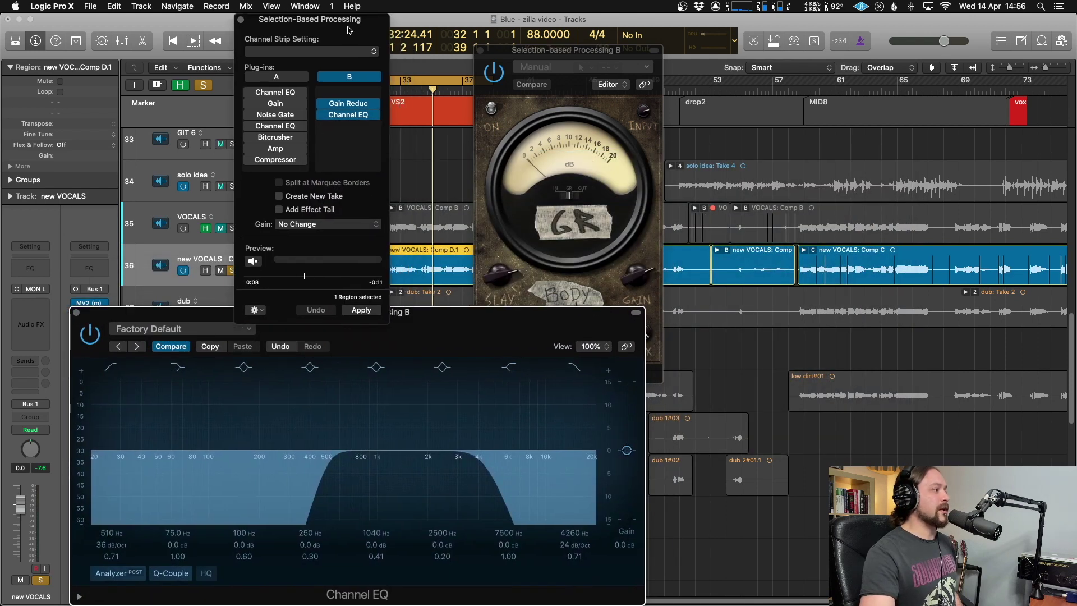
left_click(253, 265)
Step: Tune the EQ: low cut 870 Hz, high cut 3920 Hz, and a +1.0 dB boost at 1380 Hz
left_click_drag(410, 312, 423, 285)
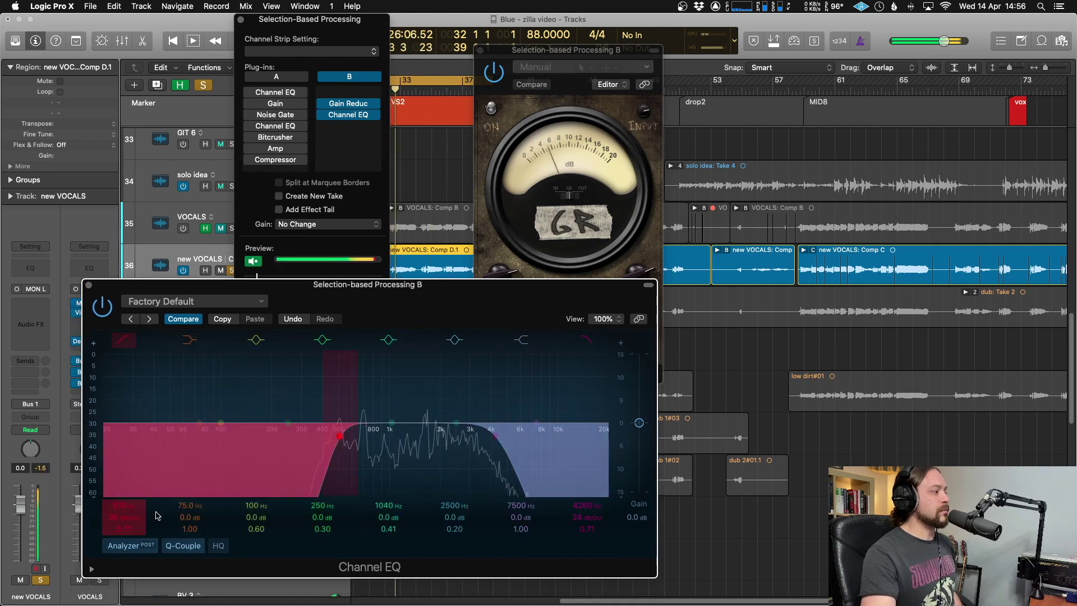
left_click_drag(124, 505, 124, 482)
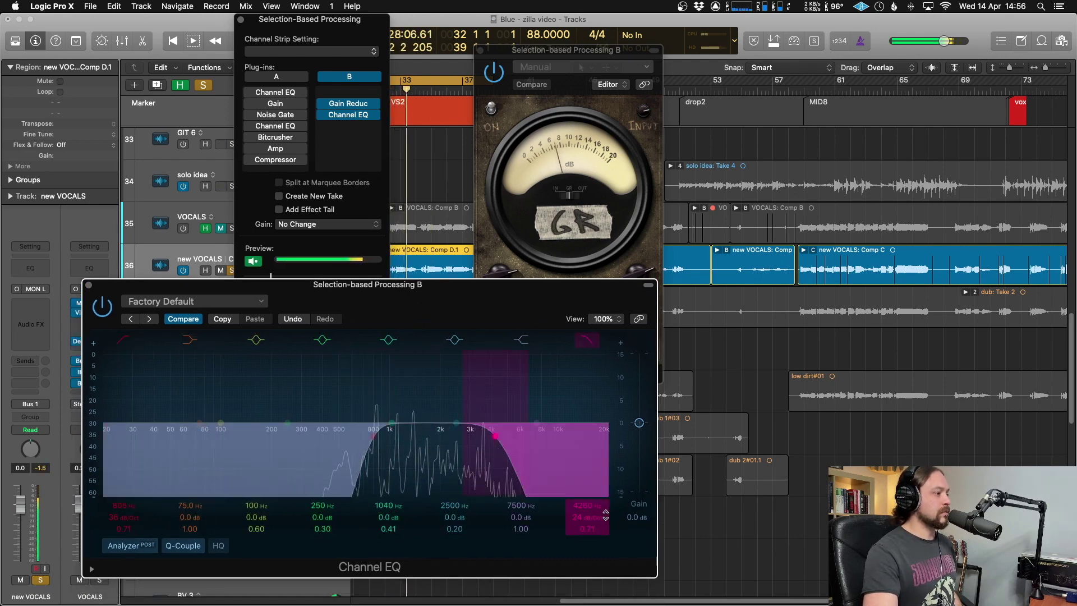
left_click_drag(606, 515, 606, 526)
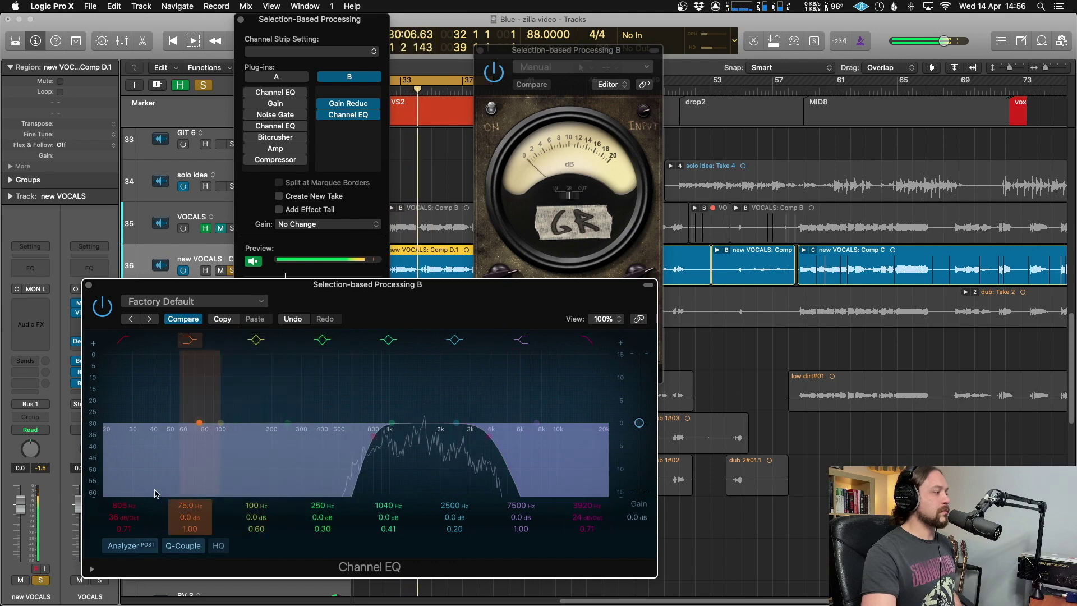
left_click_drag(156, 493, 162, 494)
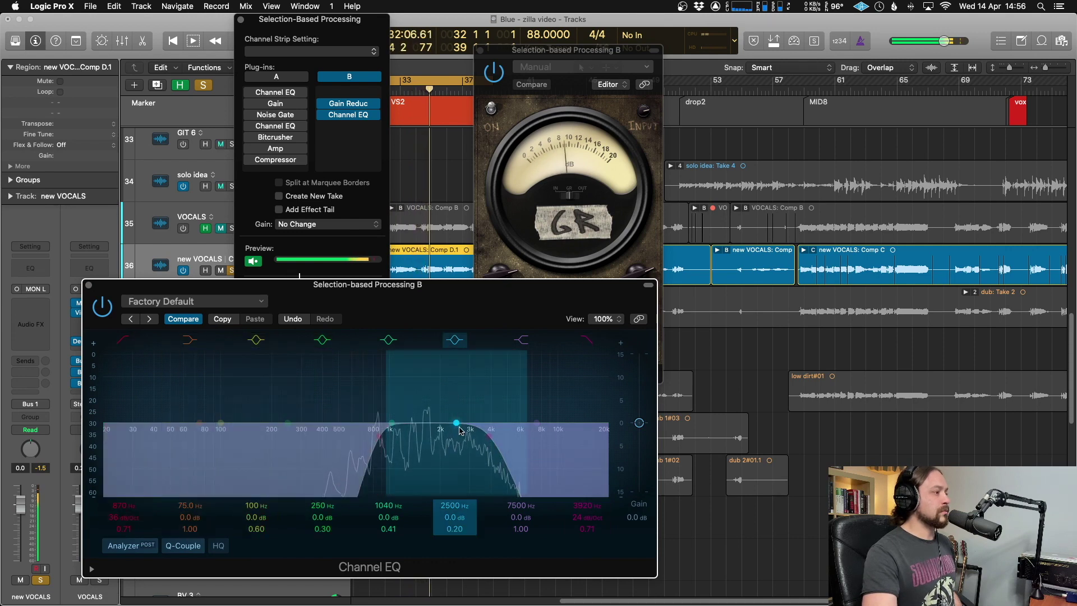
left_click_drag(459, 429, 414, 414)
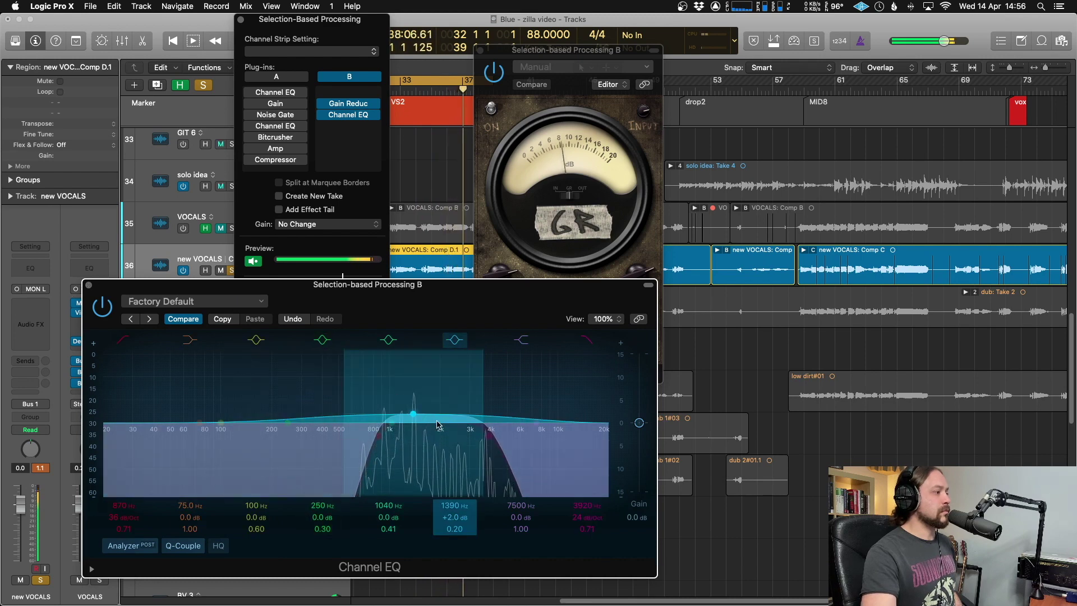
left_click_drag(439, 424, 438, 431)
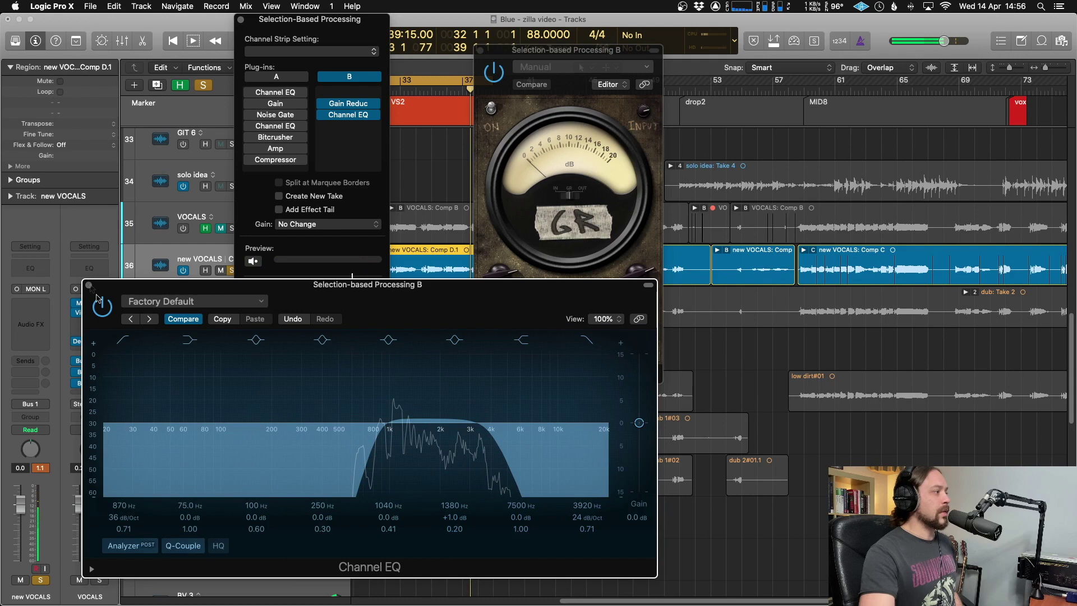
Step: Preview the processed audio with the VOCALS track unsoloed and its level raised slightly
left_click(89, 285)
left_click(253, 261)
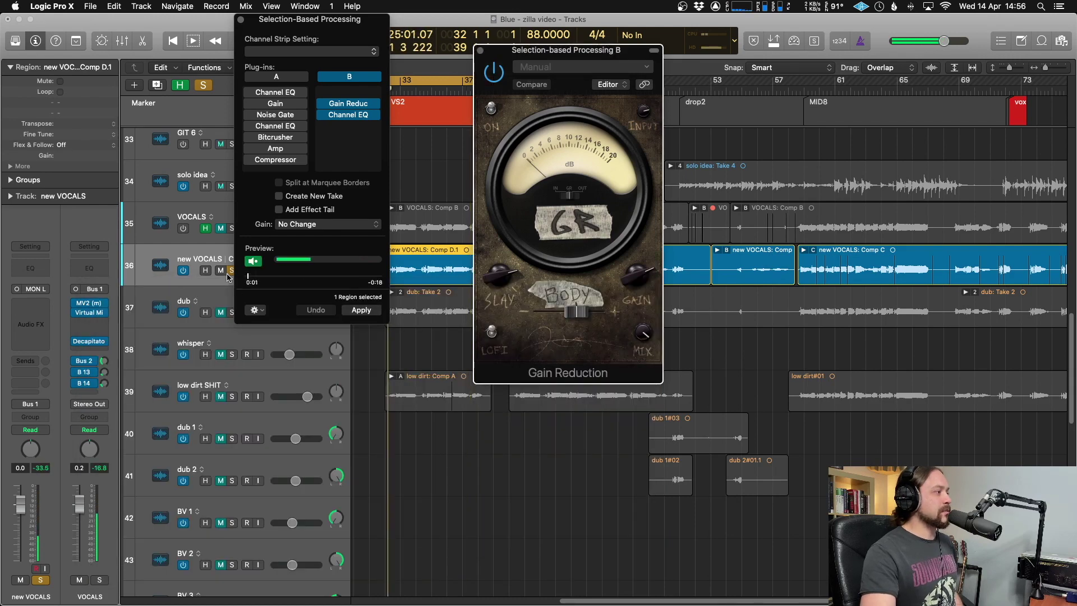
left_click(232, 270)
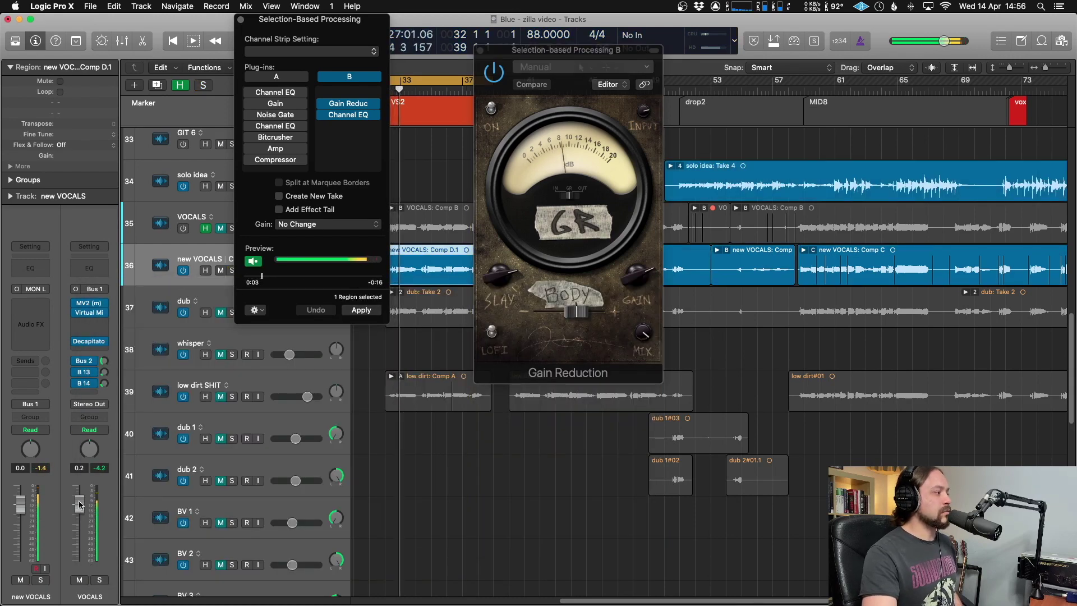
left_click_drag(81, 509, 80, 507)
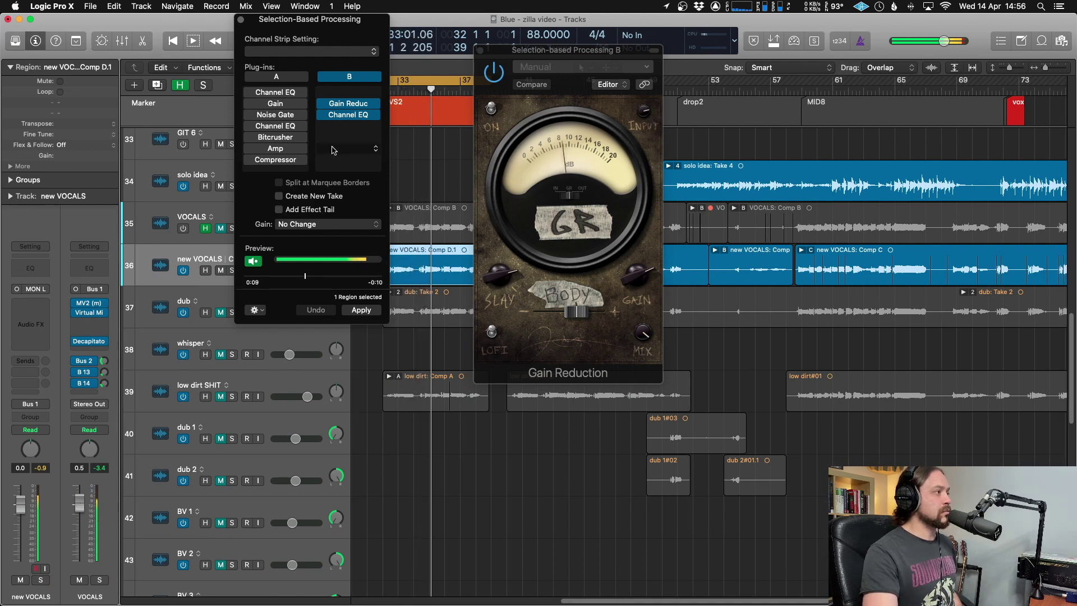
Step: Set the EQ low cut to 640 Hz and high cut to 3000 Hz, resolo, and close the plug-in windows
left_click(349, 115)
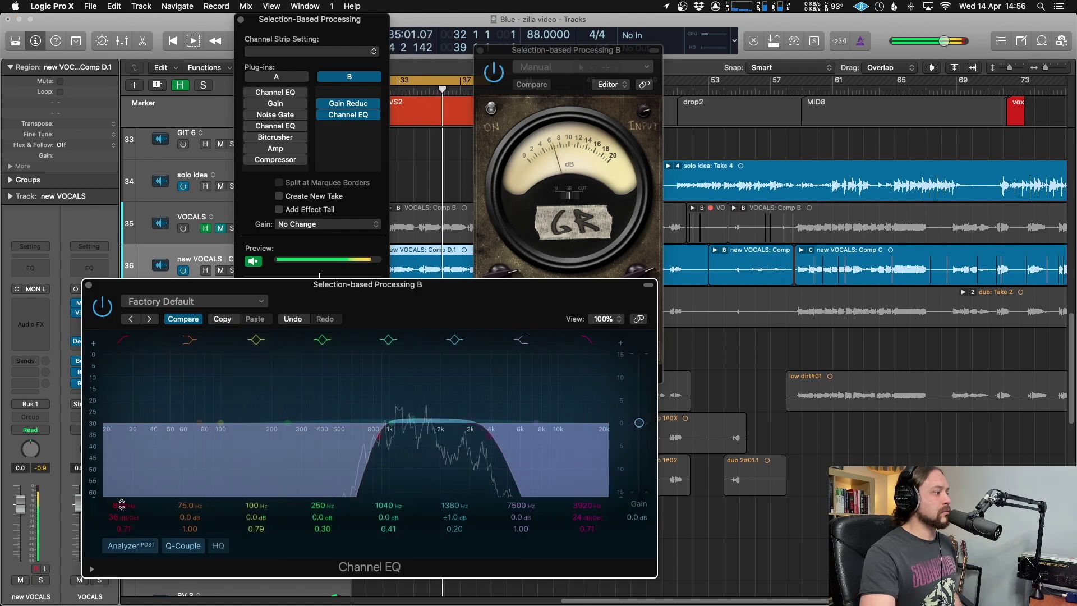
left_click_drag(121, 504, 122, 522)
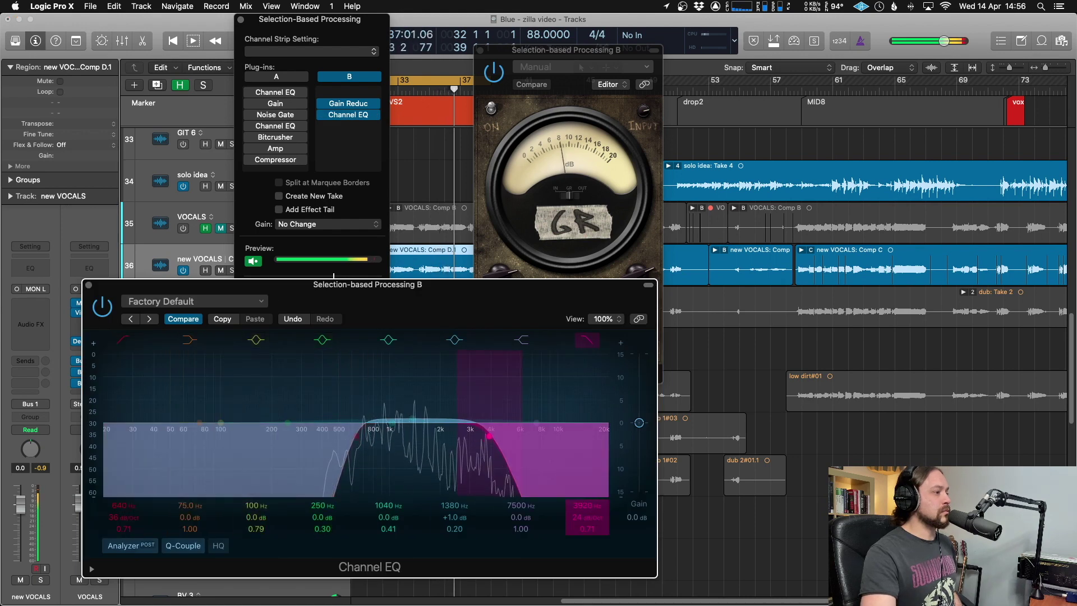
left_click_drag(489, 435, 470, 436)
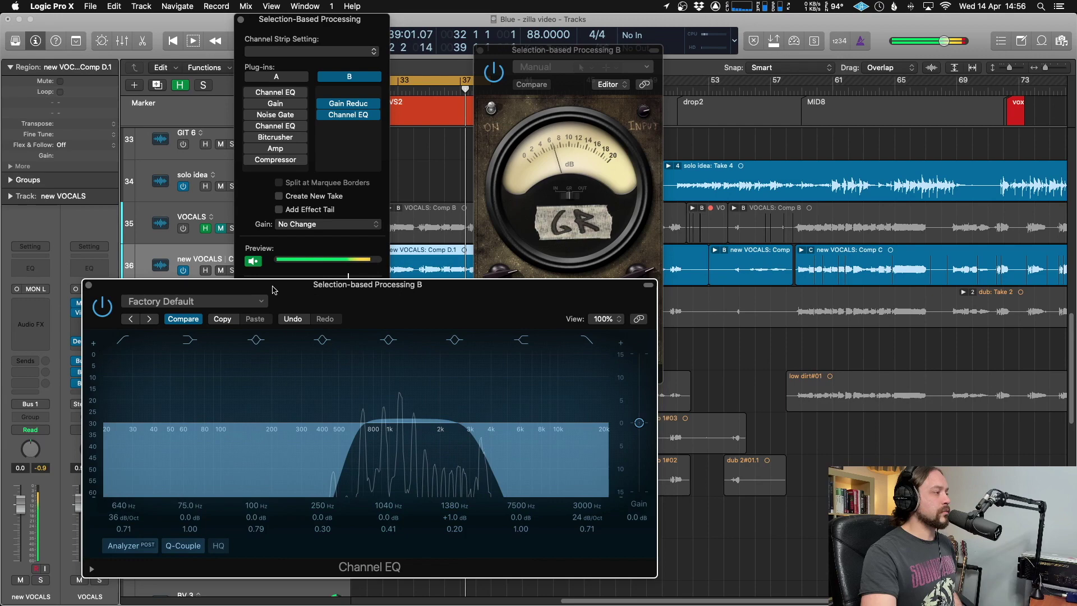
key("ctrl+s")
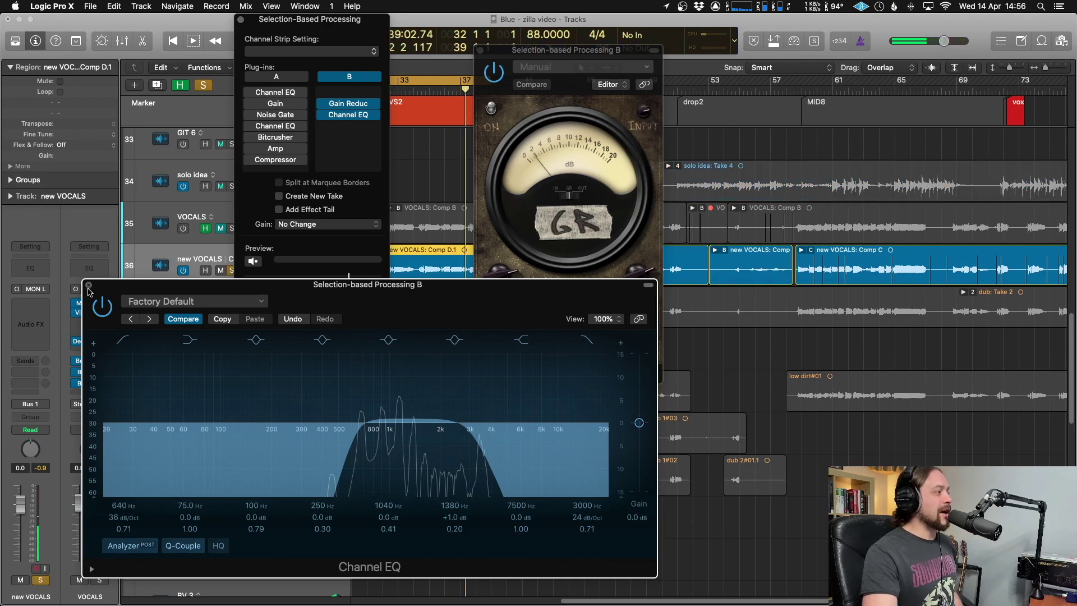
left_click(89, 285)
left_click_drag(566, 50, 130, 35)
left_click_drag(326, 33, 165, 50)
left_click(44, 35)
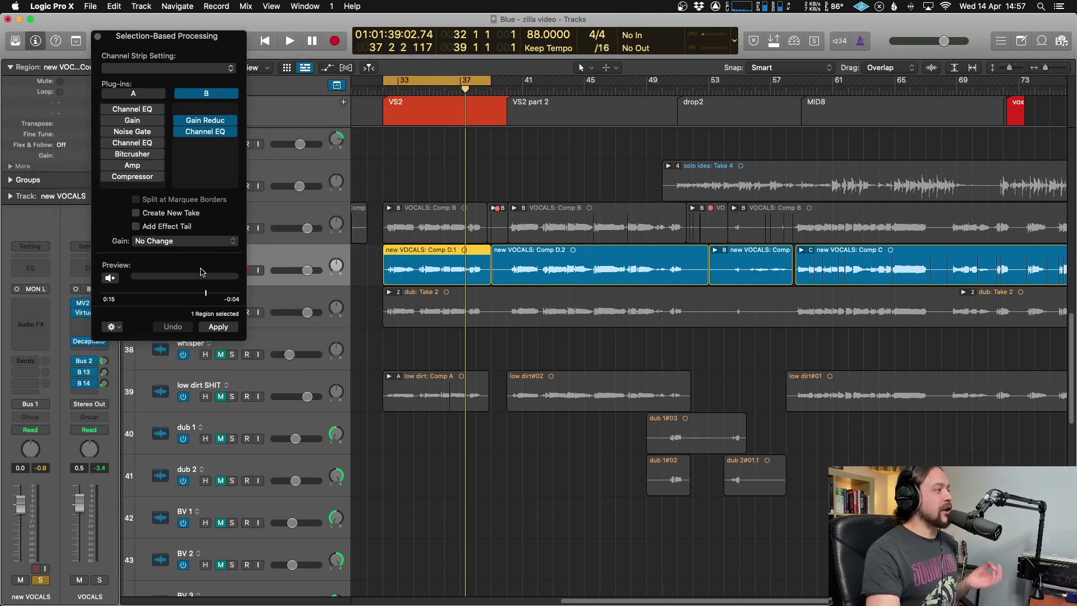
left_click(137, 95)
left_click(210, 94)
left_click(137, 94)
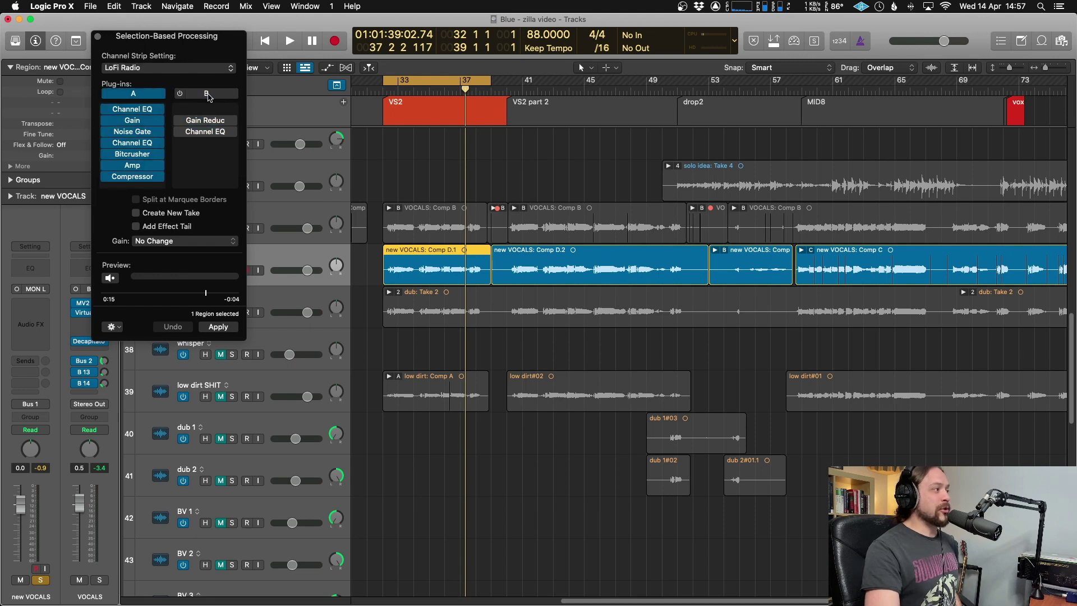
left_click(211, 96)
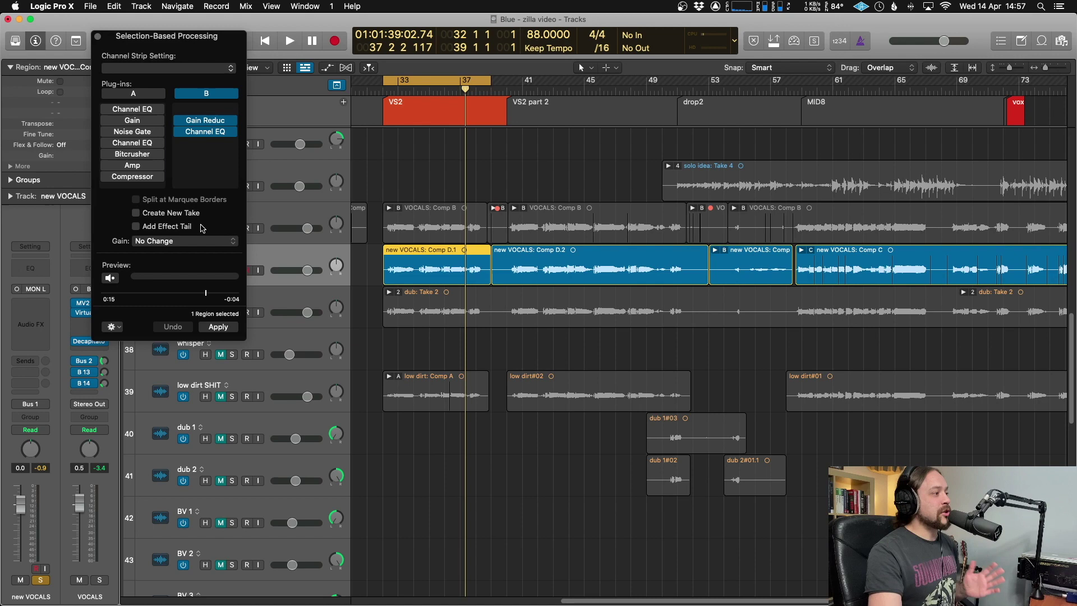
left_click_drag(207, 51, 182, 44)
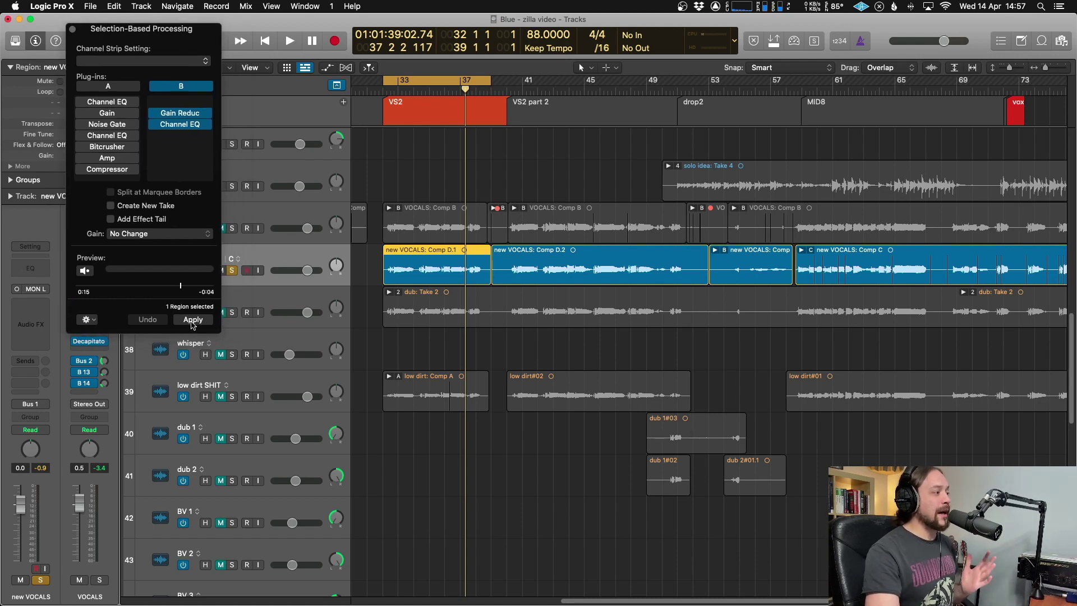
Step: Apply chain B to the Comp D.1 region and audition it zoomed in from bar 32
left_click(192, 320)
left_click_drag(542, 213, 353, 383)
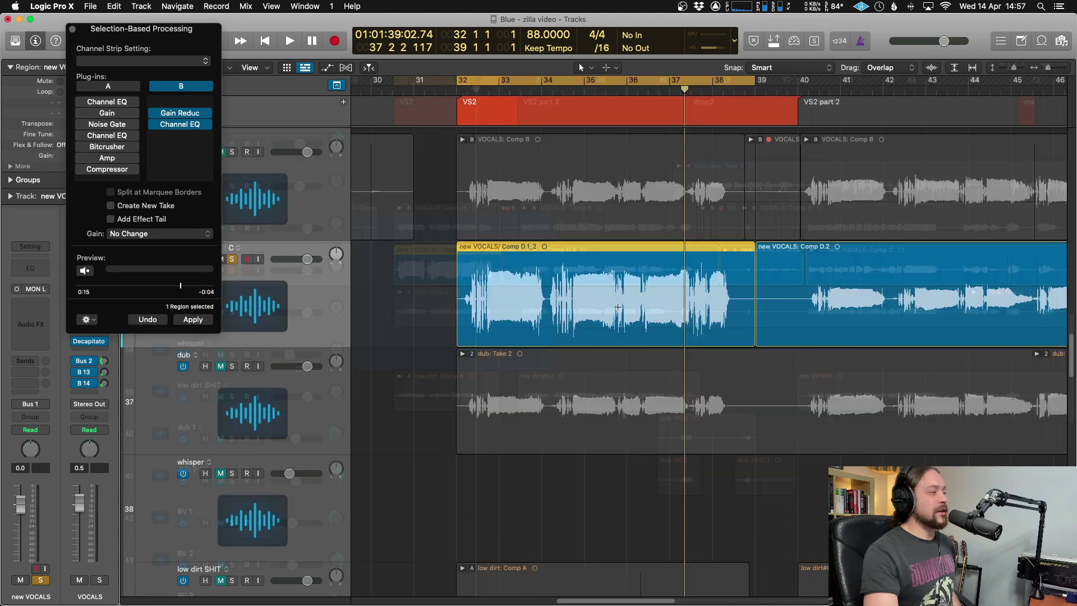
left_click(231, 232)
key("space")
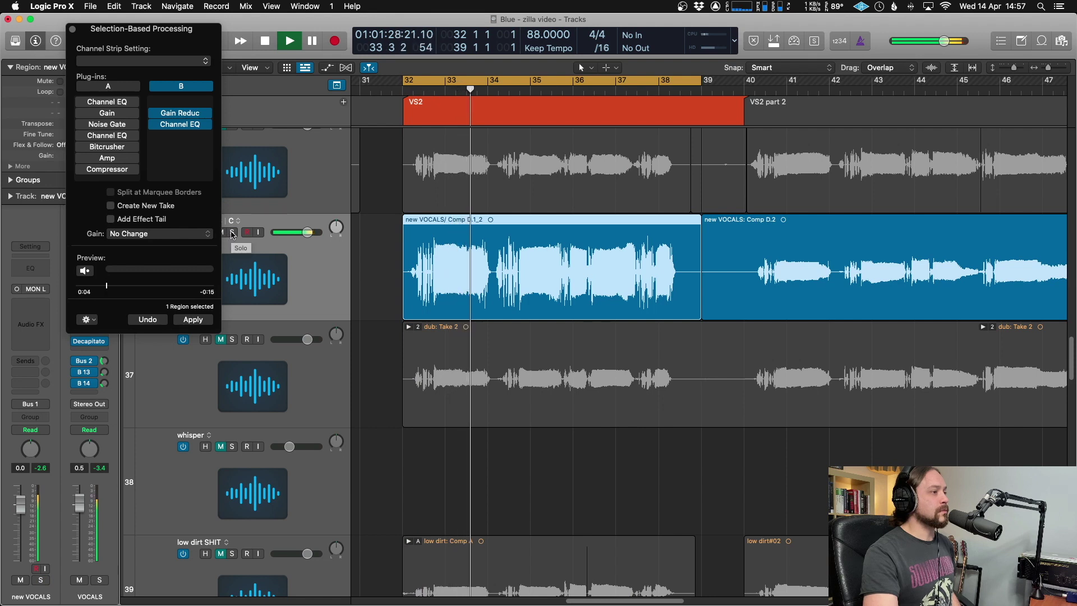
left_click(232, 233)
Step: Stop playback, undo the processing, and enable Create New Take
key("space")
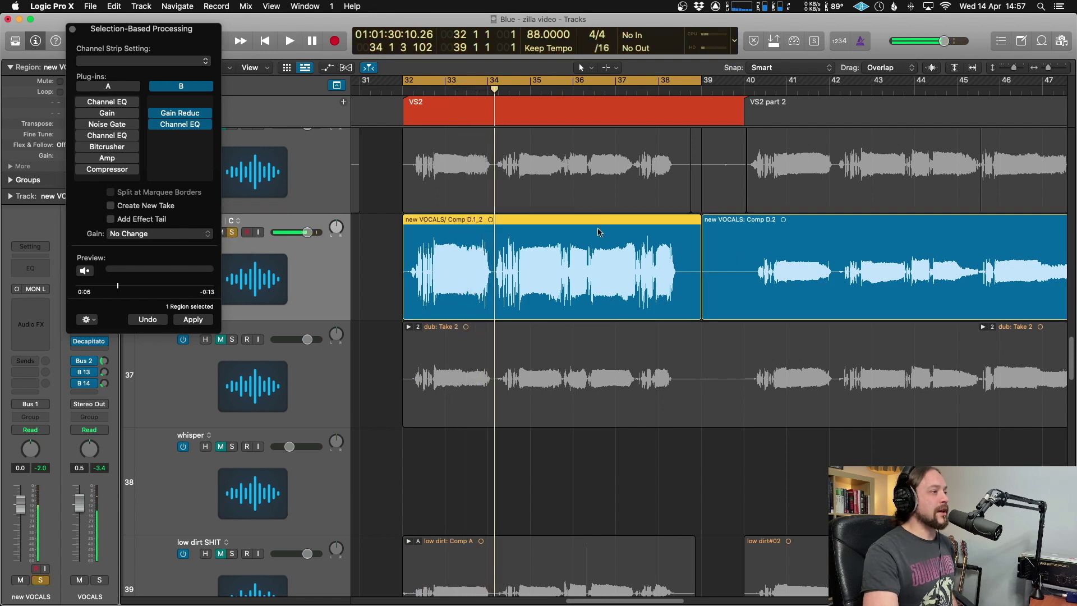
key("super+z")
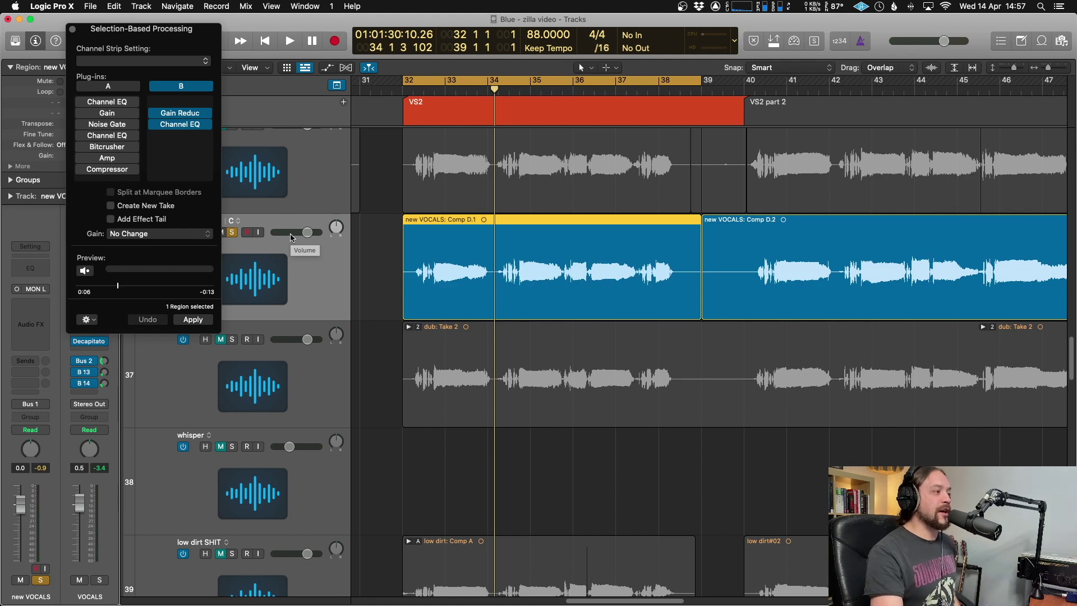
left_click(111, 206)
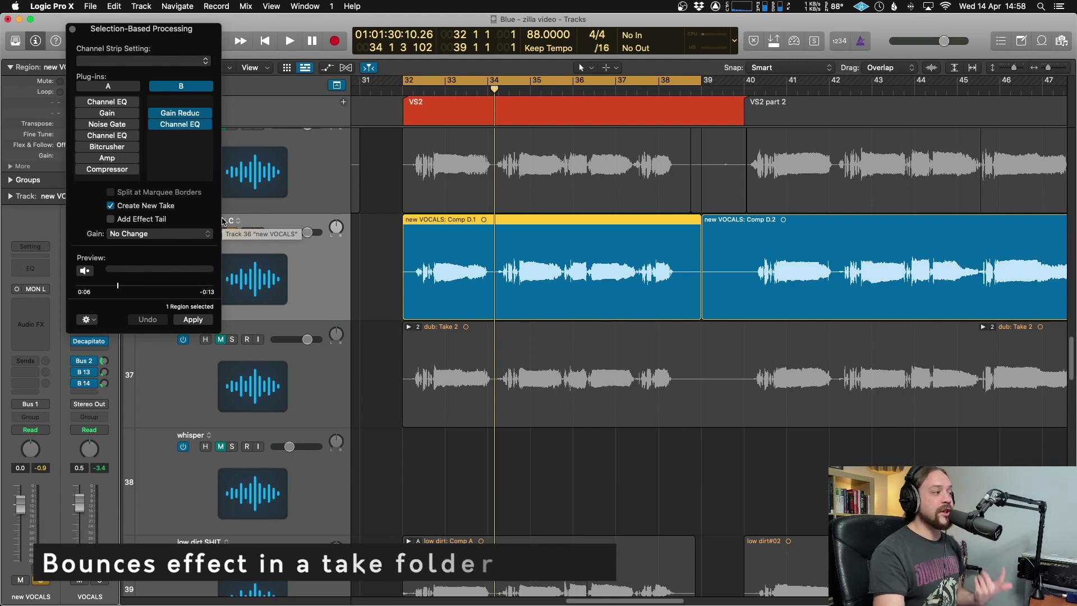
Step: Apply chain B as a new take and make Comp D.3 the active take
left_click(193, 319)
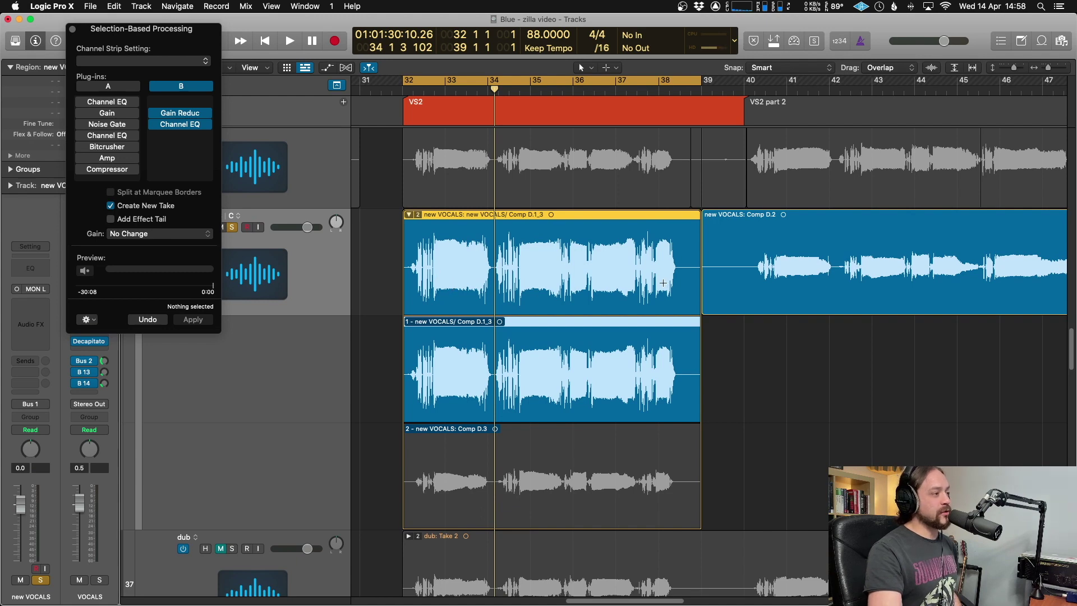
left_click(559, 516)
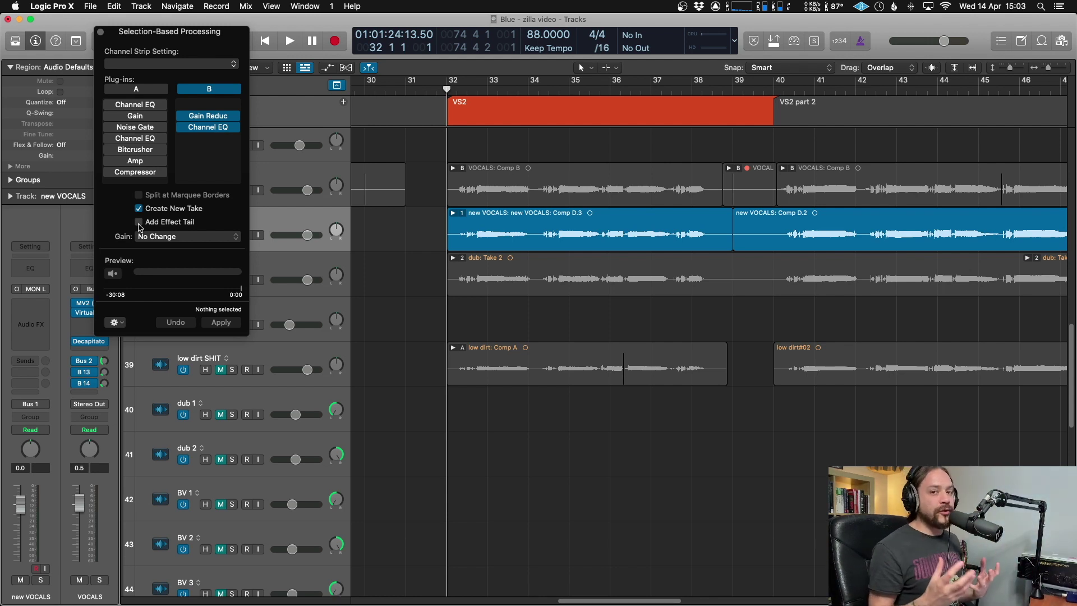
Step: Scroll right to the new VOCALS comp region, zoom the track lanes taller, and try a marquee drag
scroll(608, 258, "up", 1)
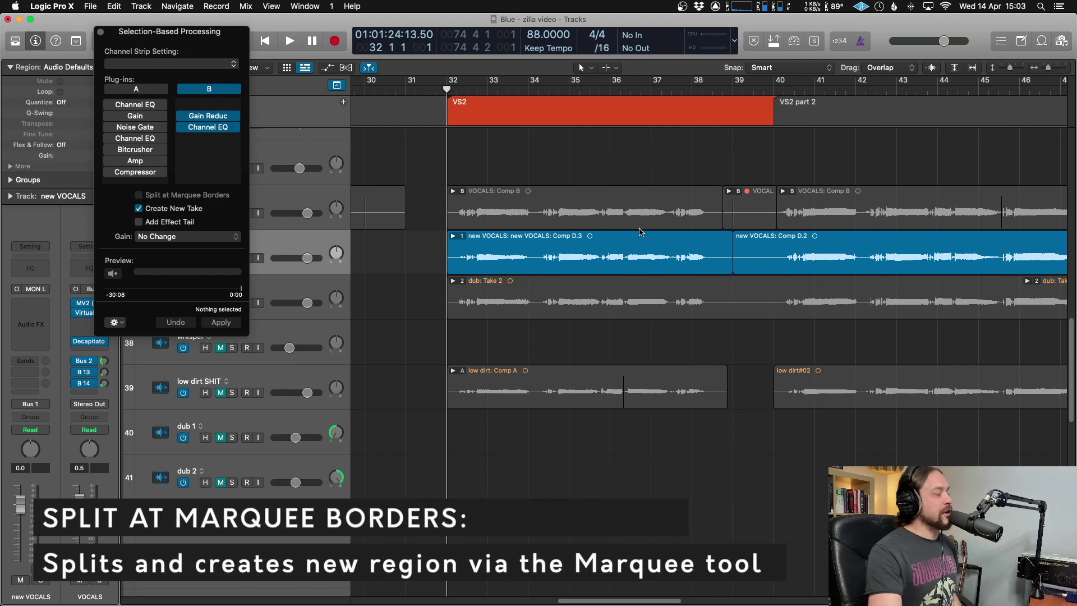
scroll(629, 233, "right", 3)
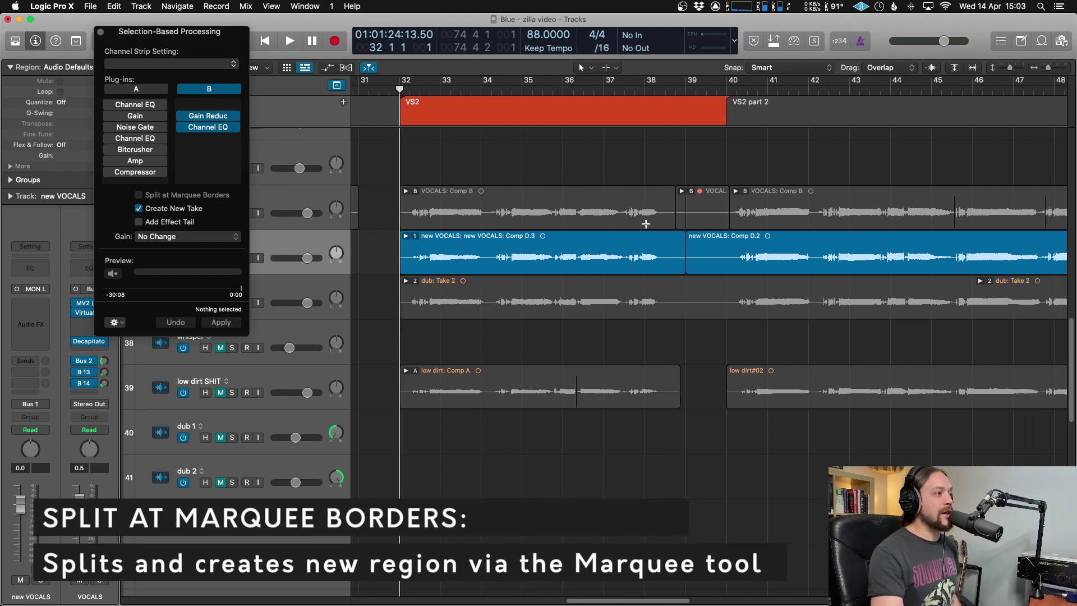
scroll(646, 223, "right", 7)
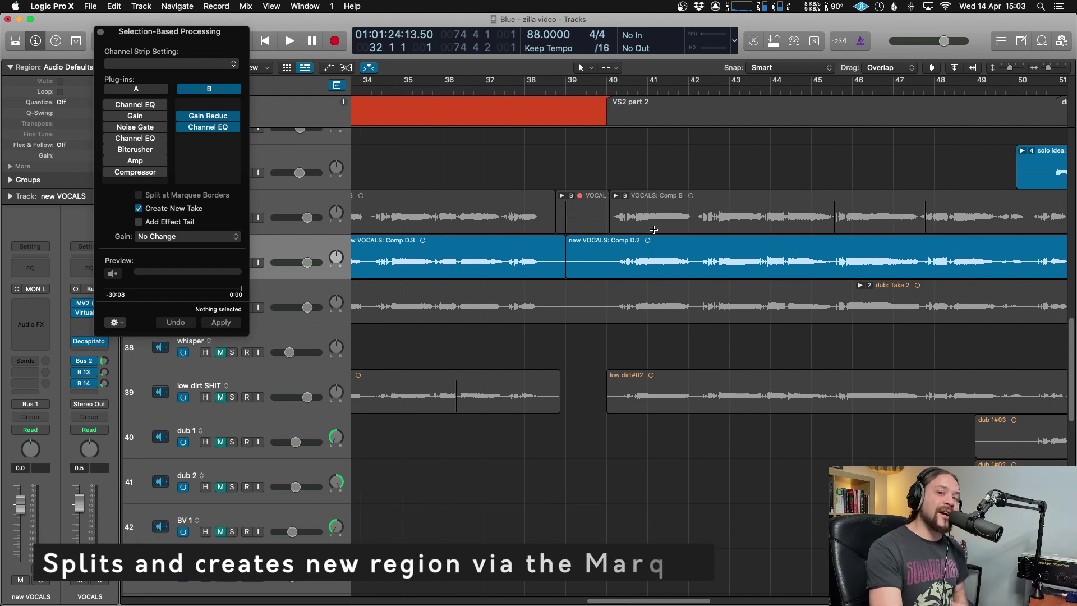
scroll(650, 286, "right", 4)
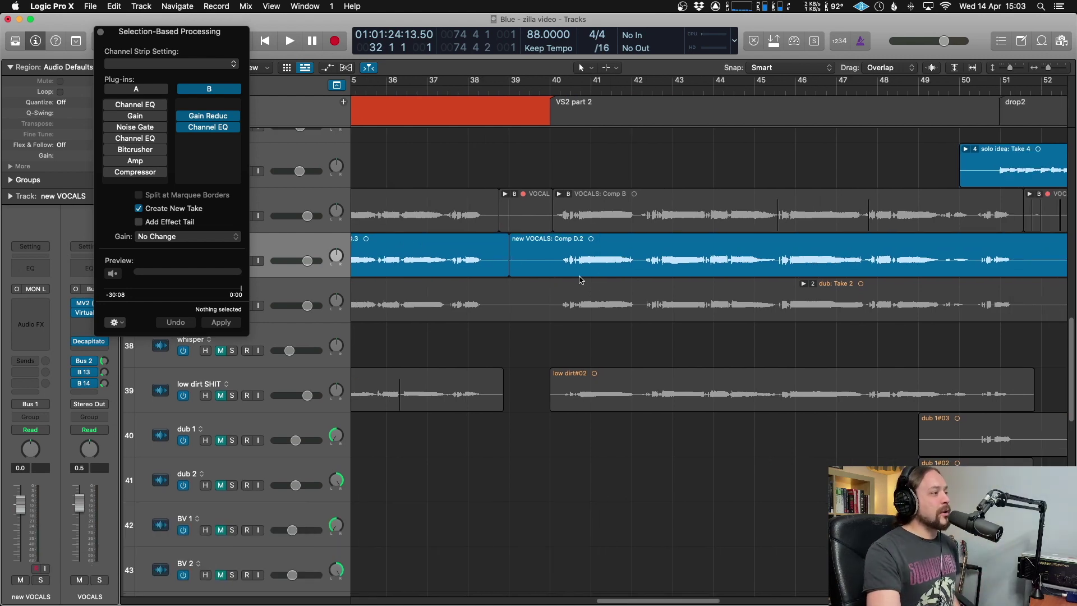
scroll(567, 276, "right", 6)
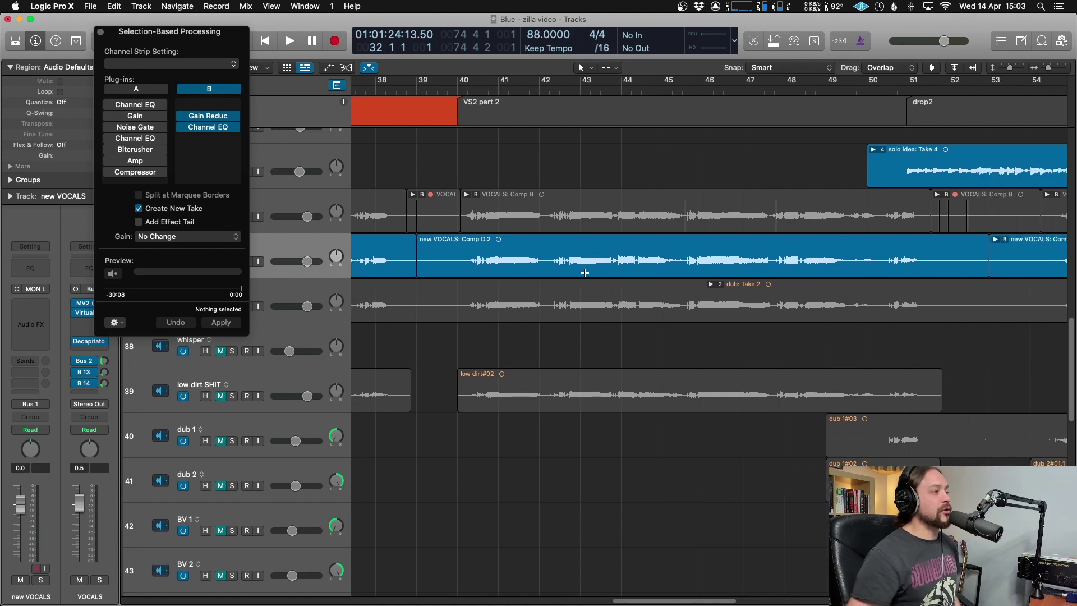
key("super+Down")
scroll(586, 276, "right", 4)
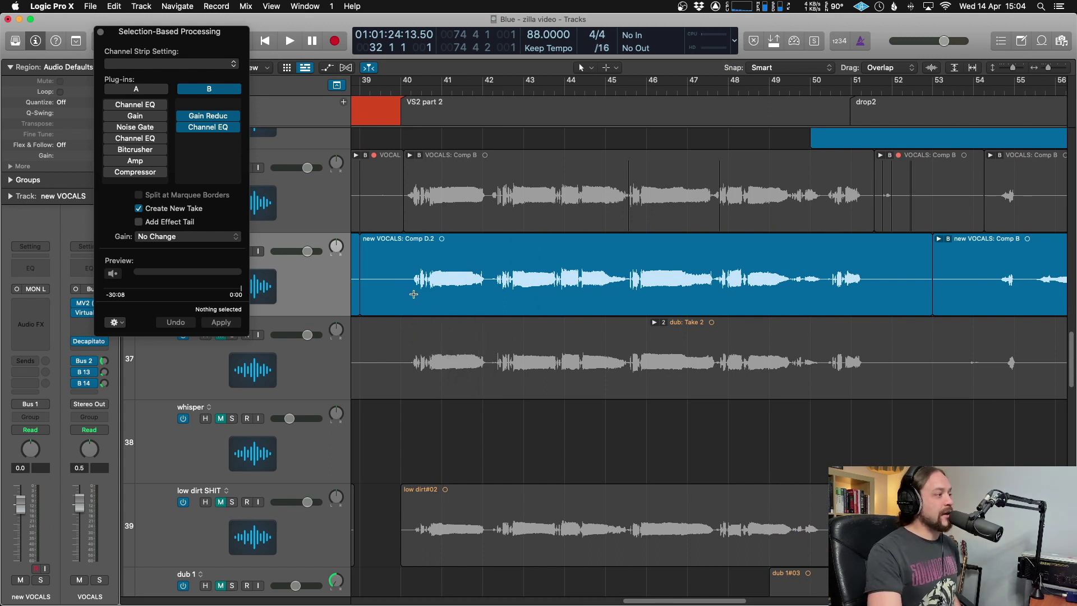
mouse_move(414, 294)
left_mouse_down()
mouse_move(493, 296)
mouse_move(413, 298)
left_mouse_up()
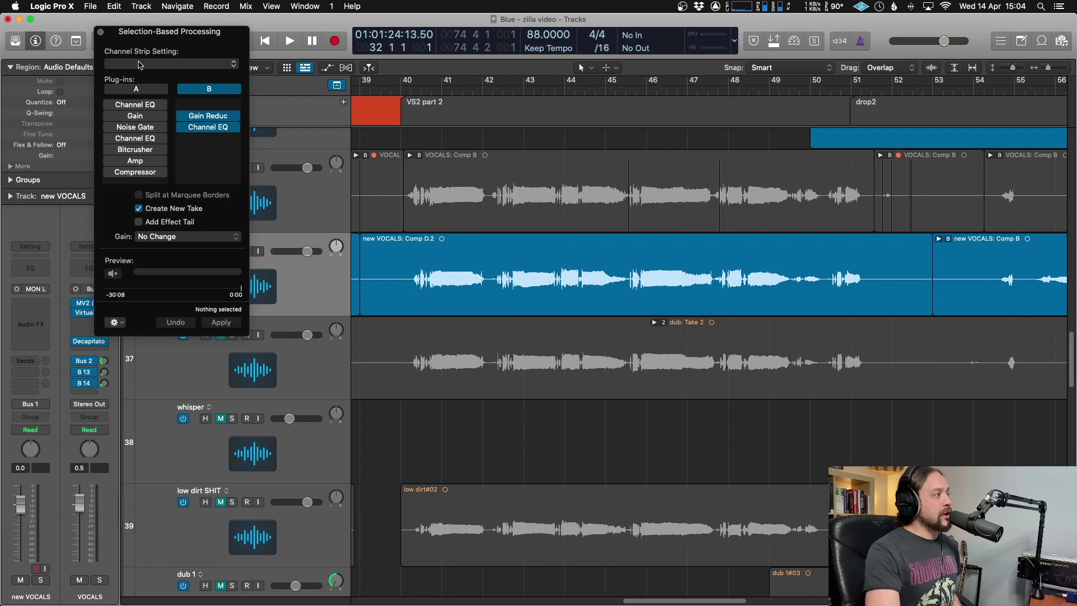
Step: Close the processing window, marquee bars 40–41 of the vocal, and open Selection-Based Processing for it
left_click(101, 35)
left_click_drag(411, 289, 483, 290)
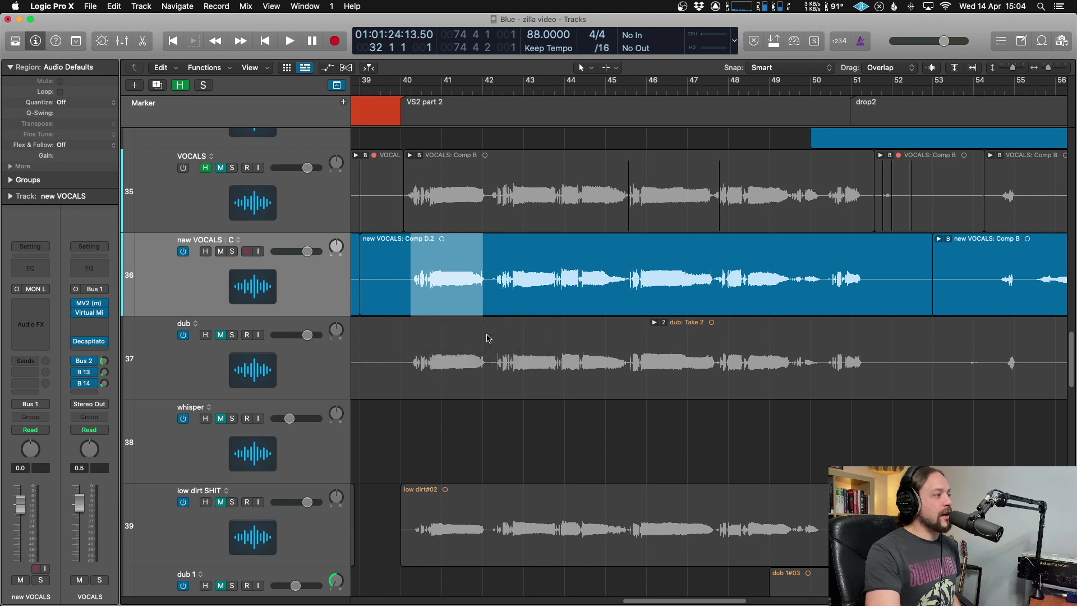
right_click(449, 248)
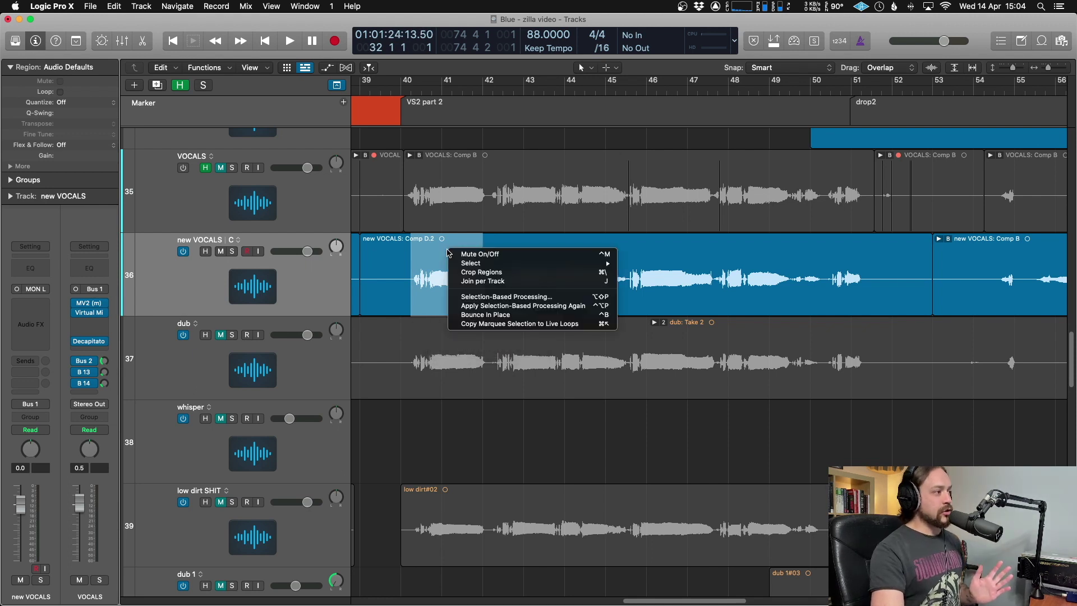
left_click(564, 298)
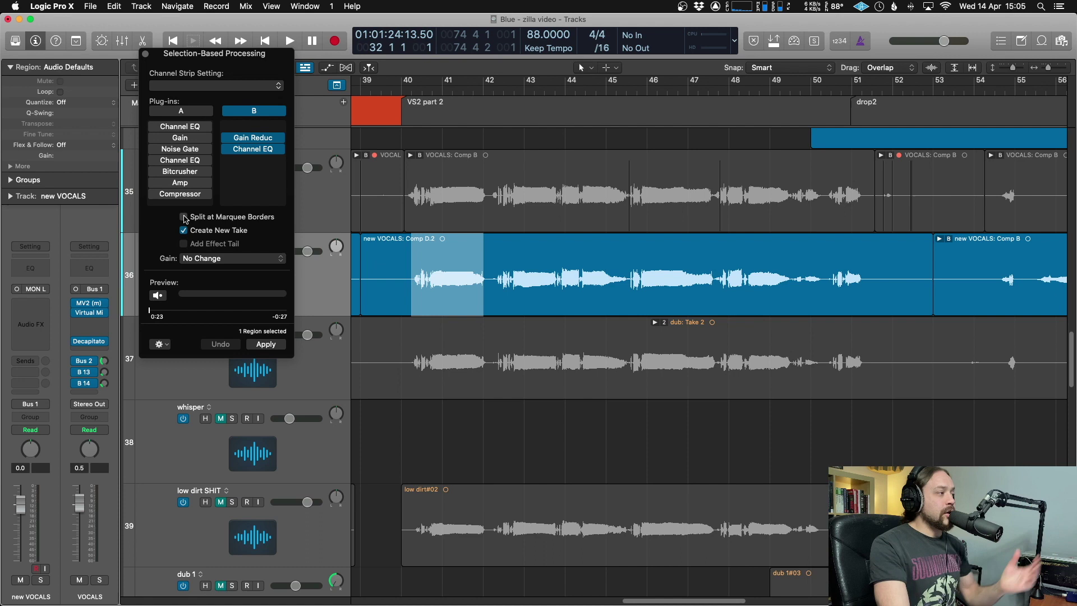
Step: Enable Split at Marquee Borders, apply the rack to bars 40–41, and toggle the resulting take folder
left_click(183, 217)
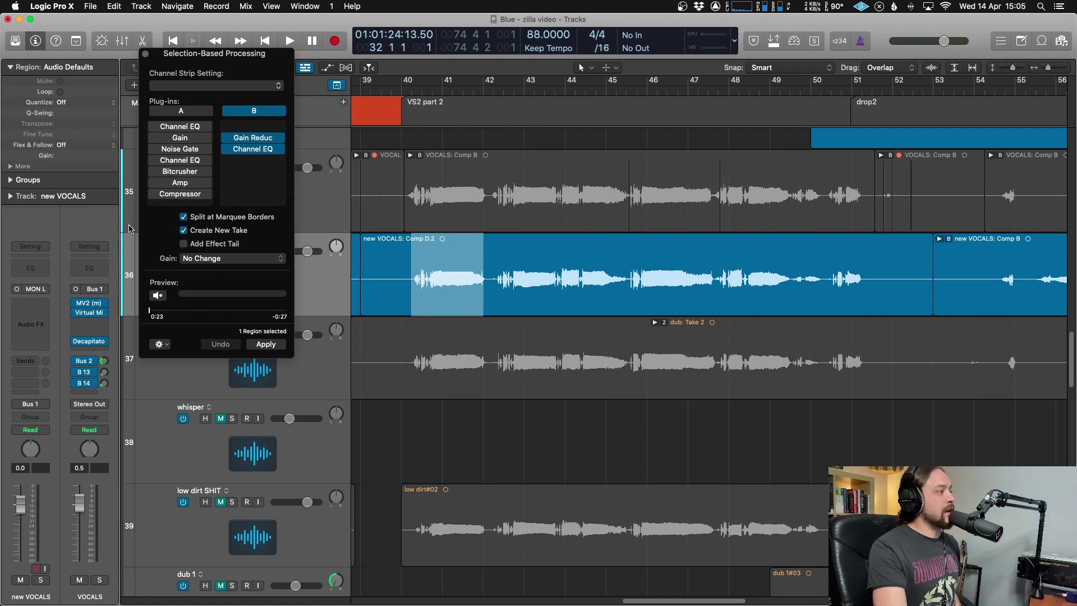
left_click(266, 345)
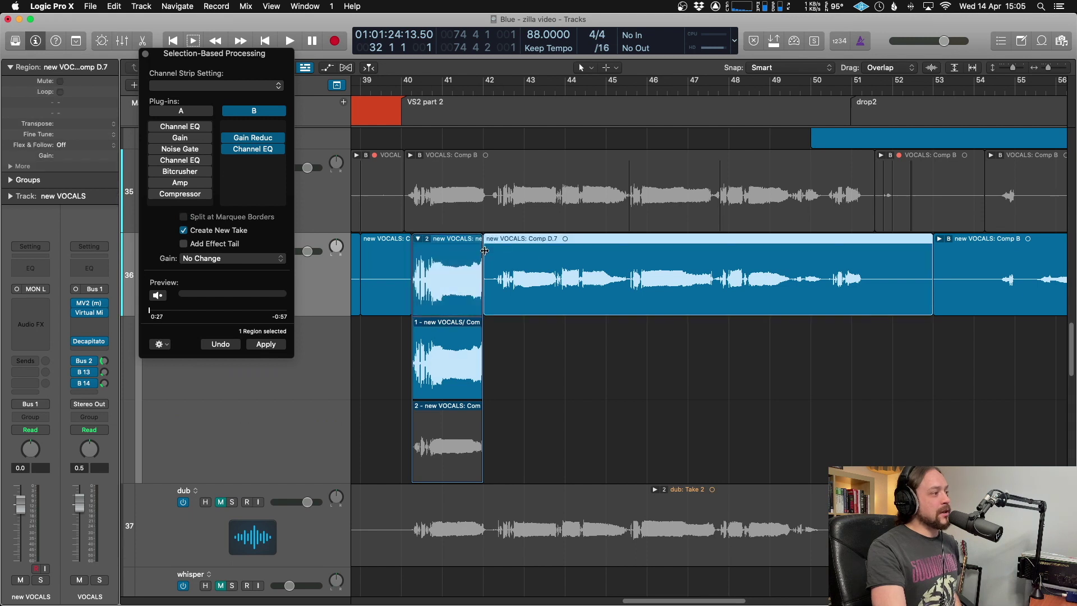
left_click(418, 239)
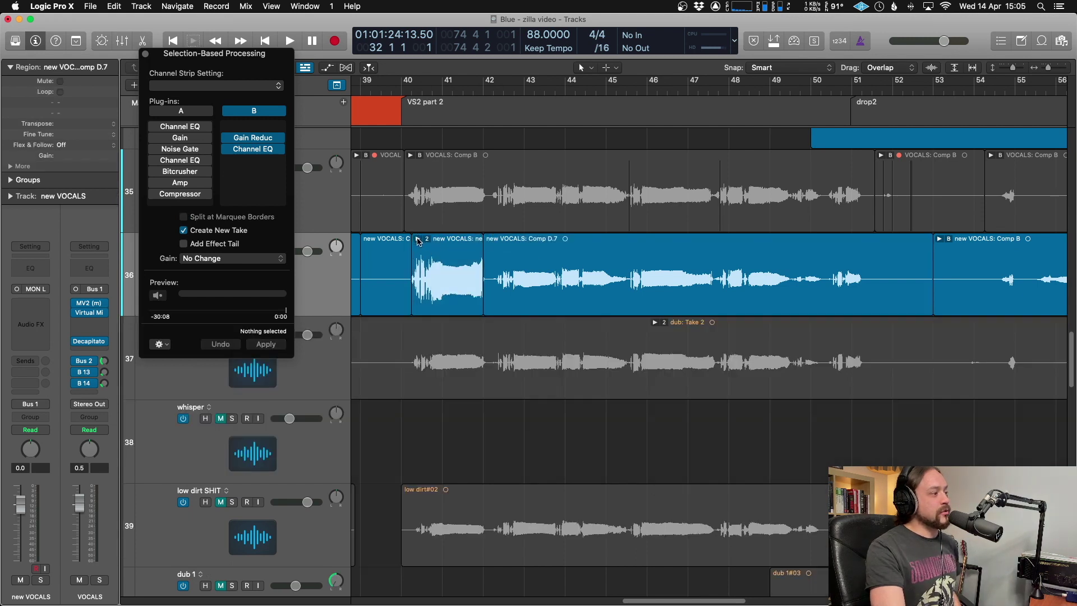
left_click(418, 240)
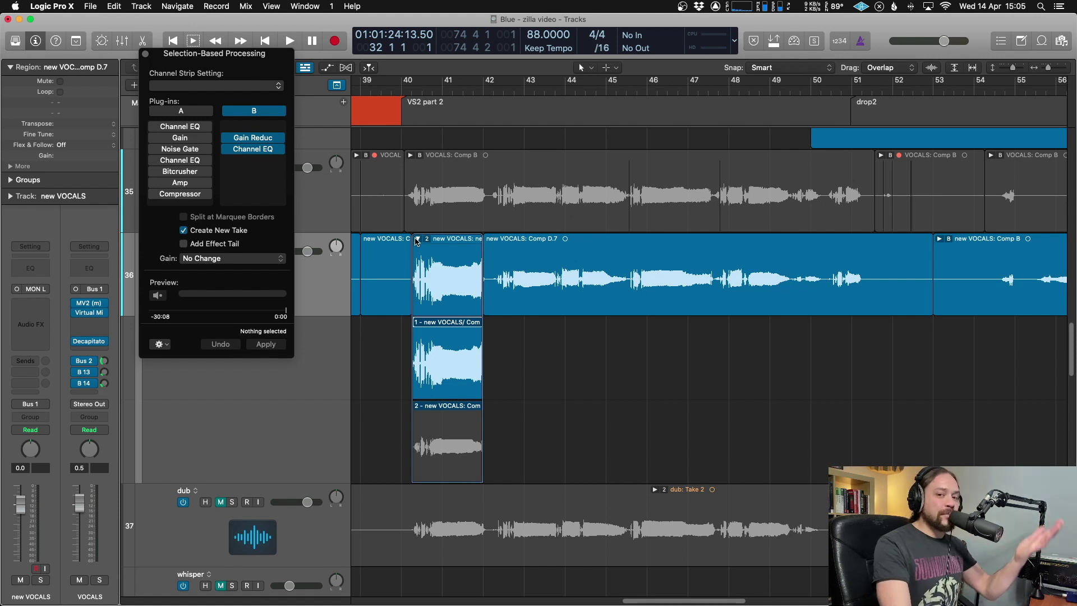
left_click(418, 240)
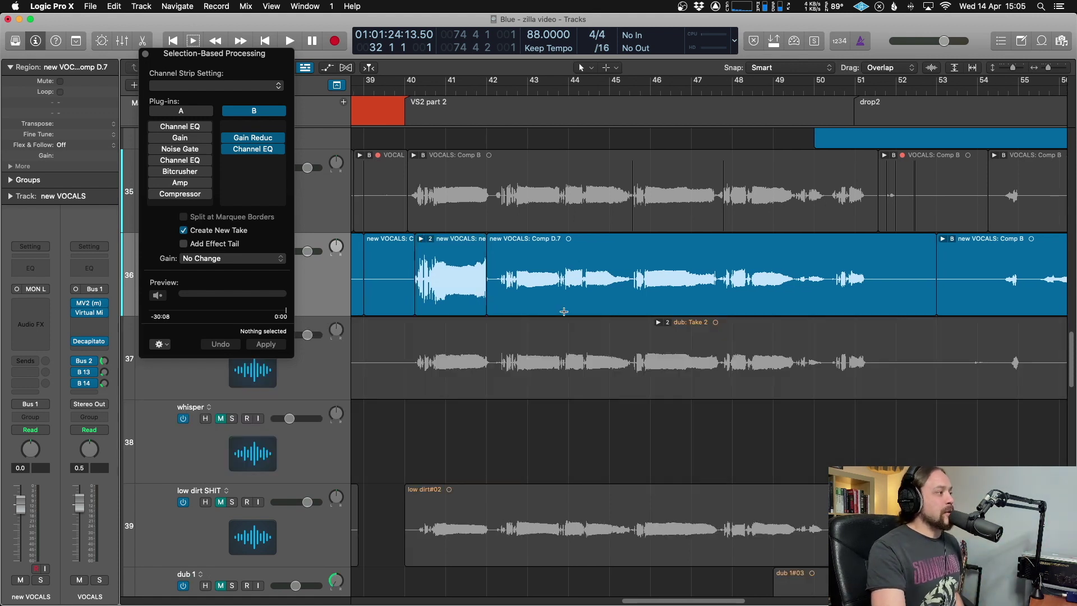
Step: Process a marquee over bars 43–45 without Create New Take, then select the Comp D.12 region
left_click_drag(563, 293, 640, 292)
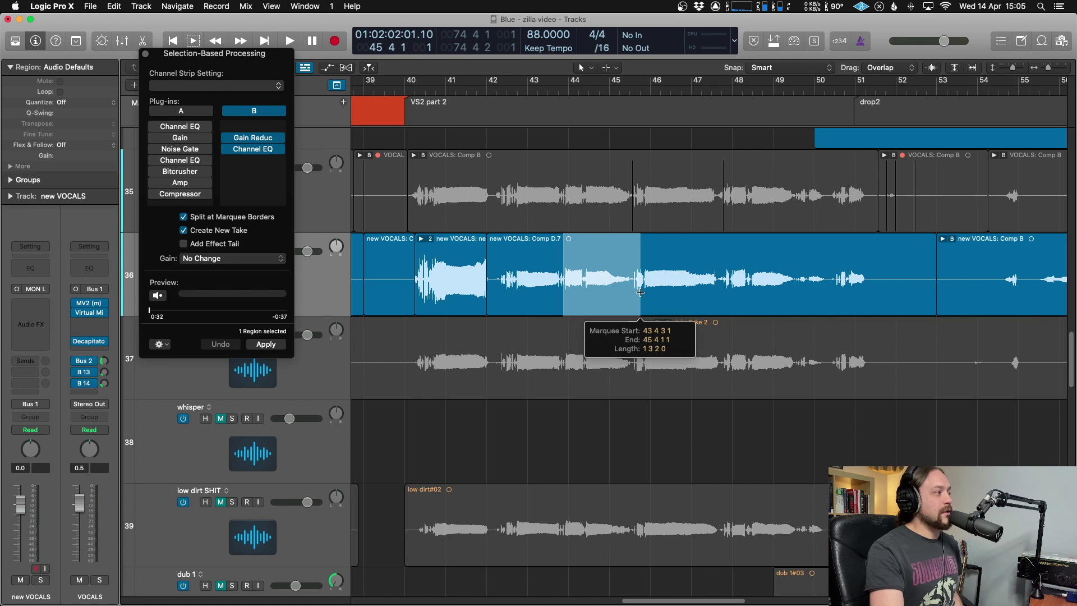
left_click(184, 232)
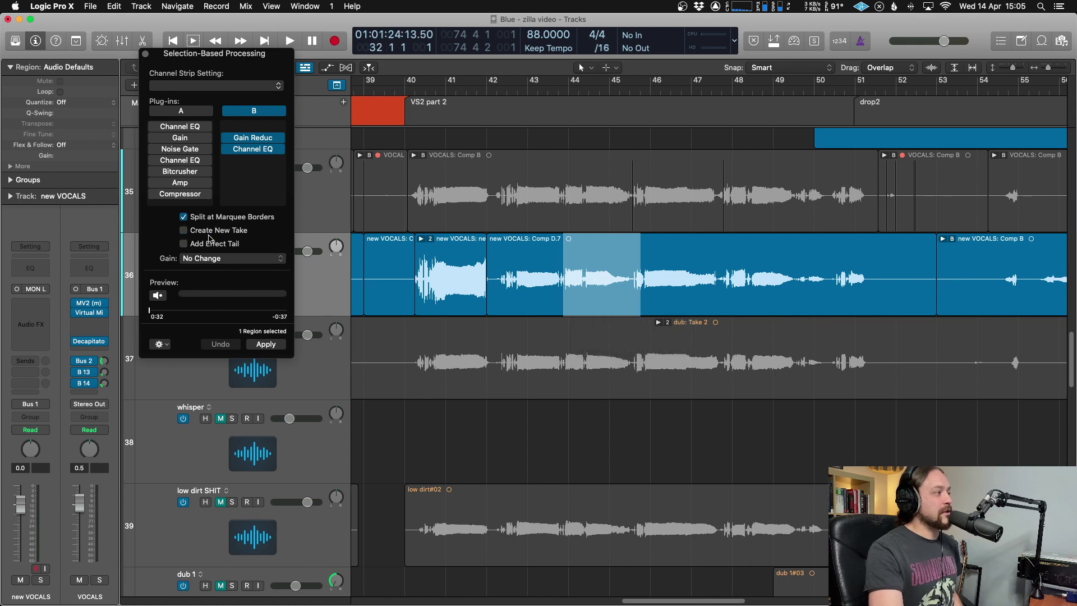
left_click(271, 347)
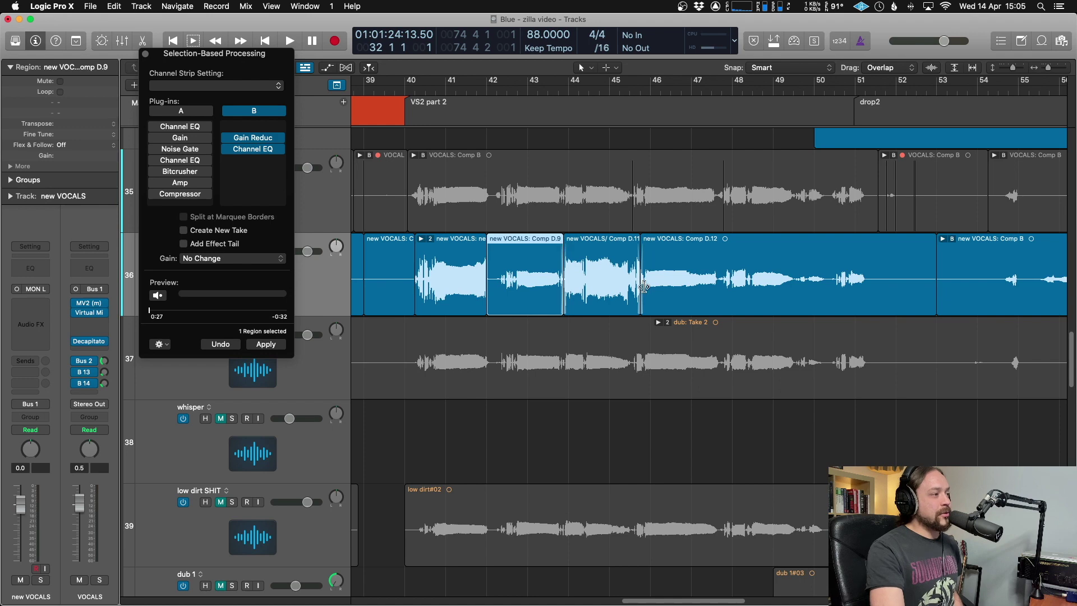
scroll(592, 254, "down", 1)
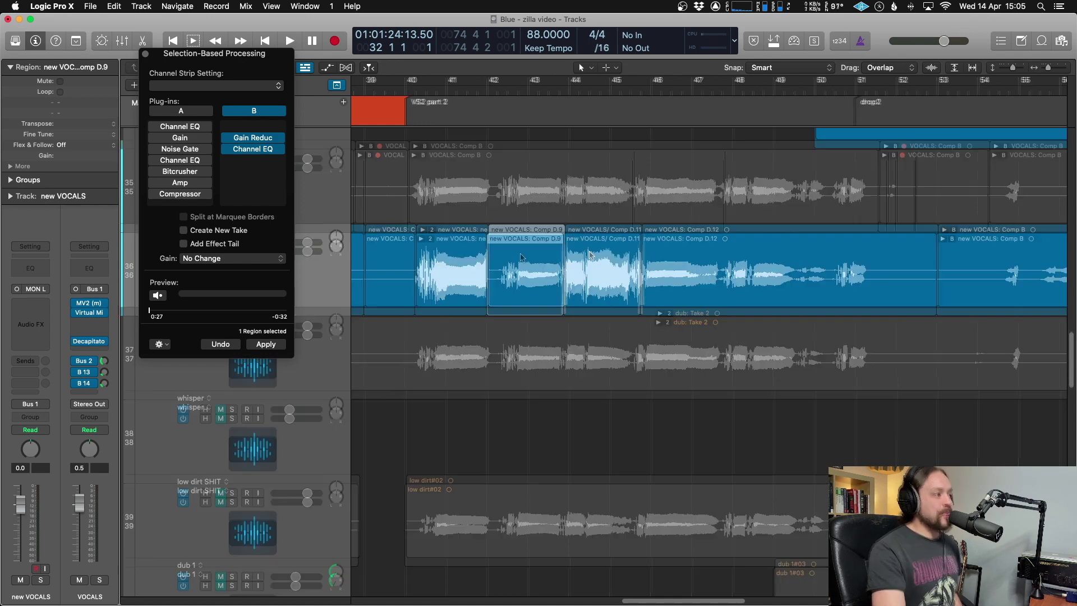
left_click(646, 274)
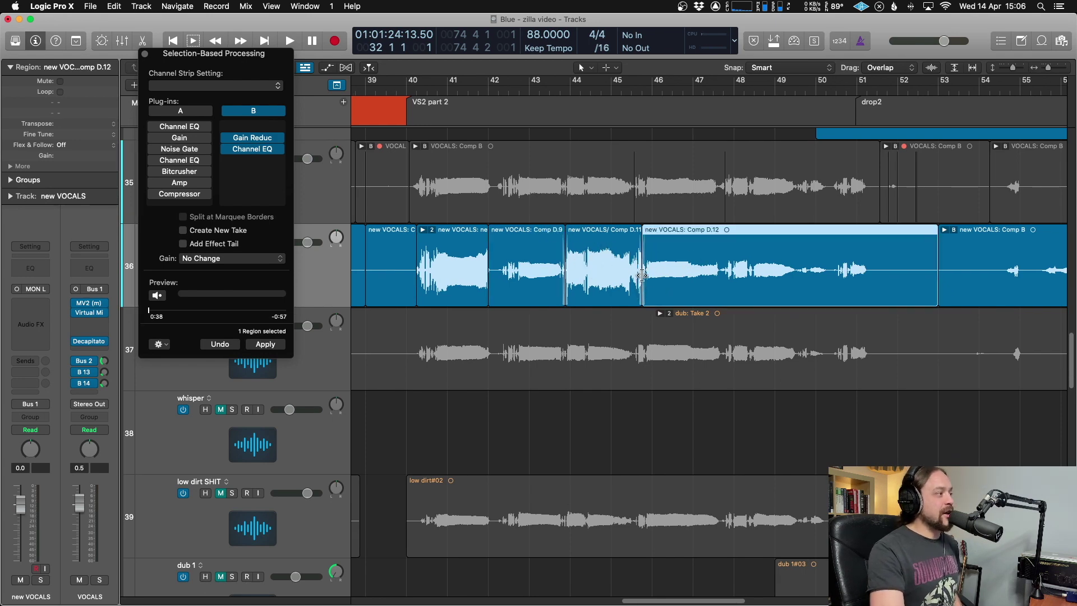
scroll(724, 295, "left", 1)
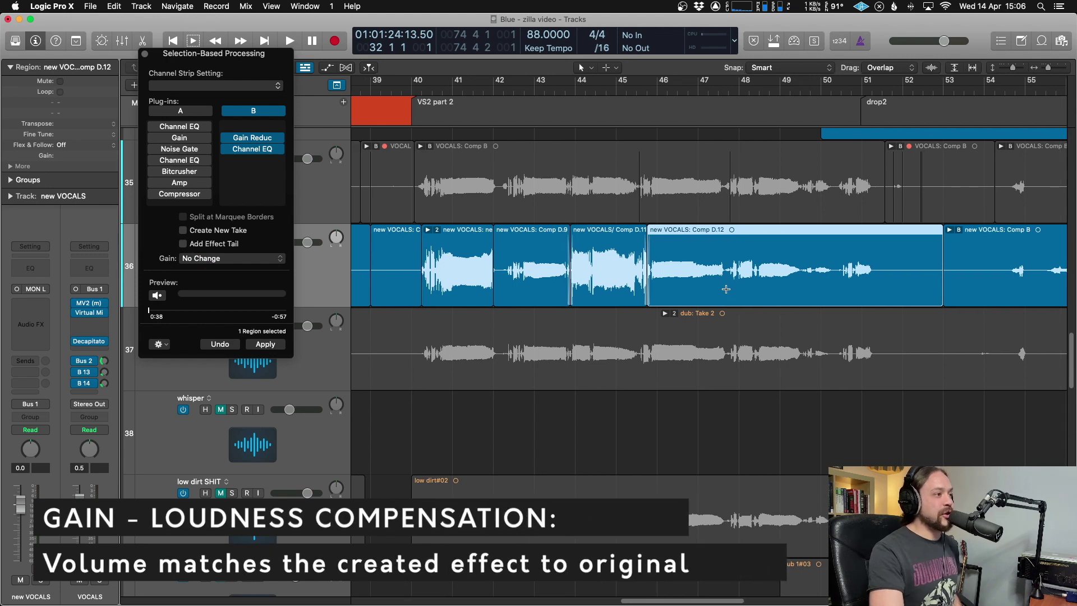
Step: Marquee-select the section around bars 48–49 of Comp D.12 on the new VOCALS track
left_click_drag(729, 289, 801, 287)
scroll(801, 287, "up", 1)
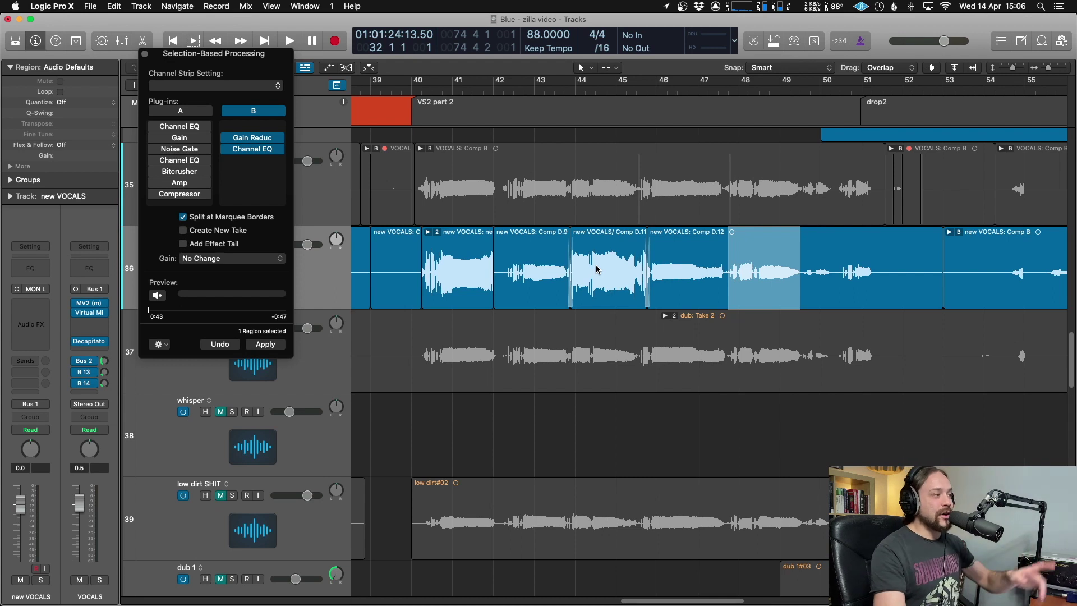
scroll(598, 269, "up", 1)
scroll(598, 270, "left", 1)
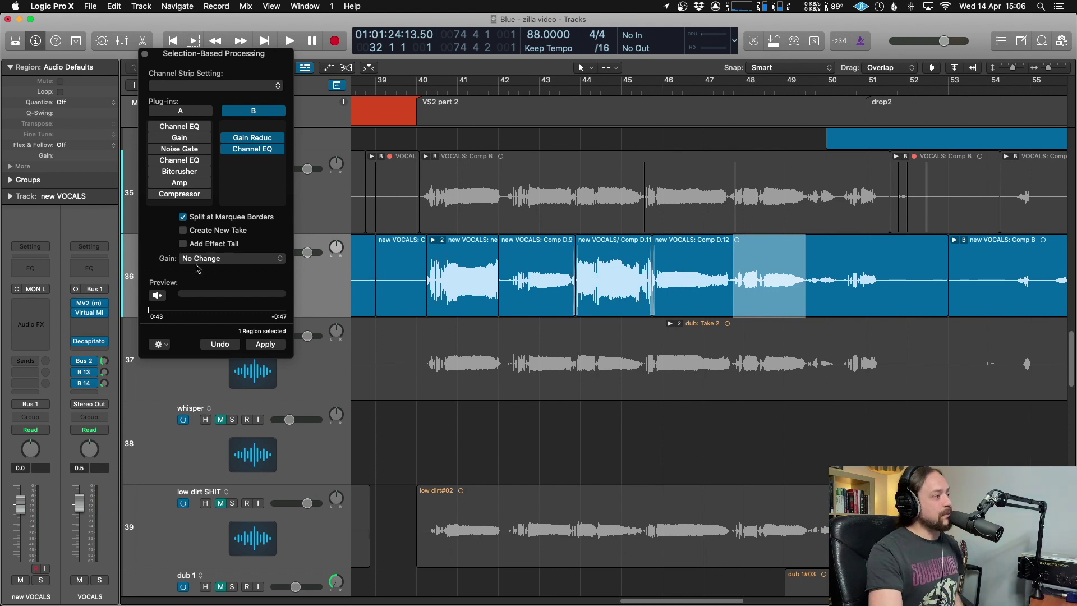
Step: Process the marked section through the effect rack with Loudness Compensation gain
left_click(275, 259)
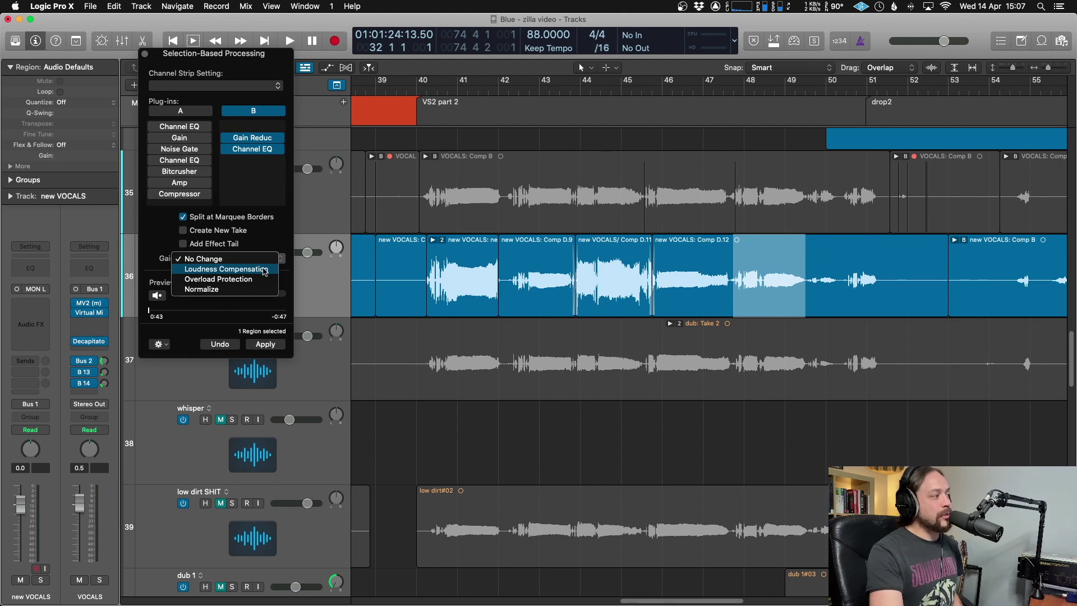
left_click(264, 270)
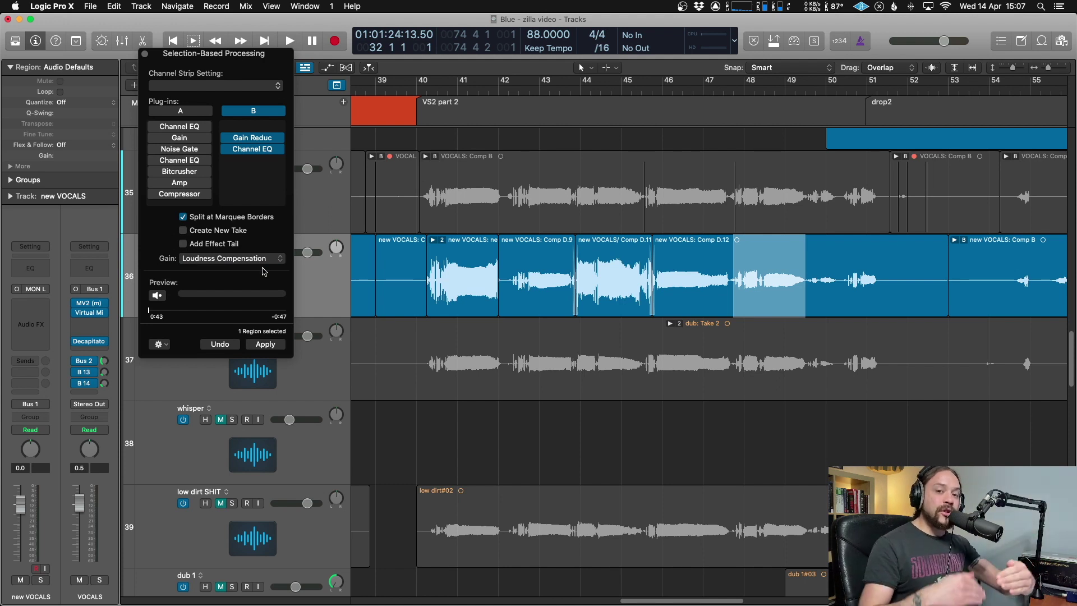
mouse_move(190, 194)
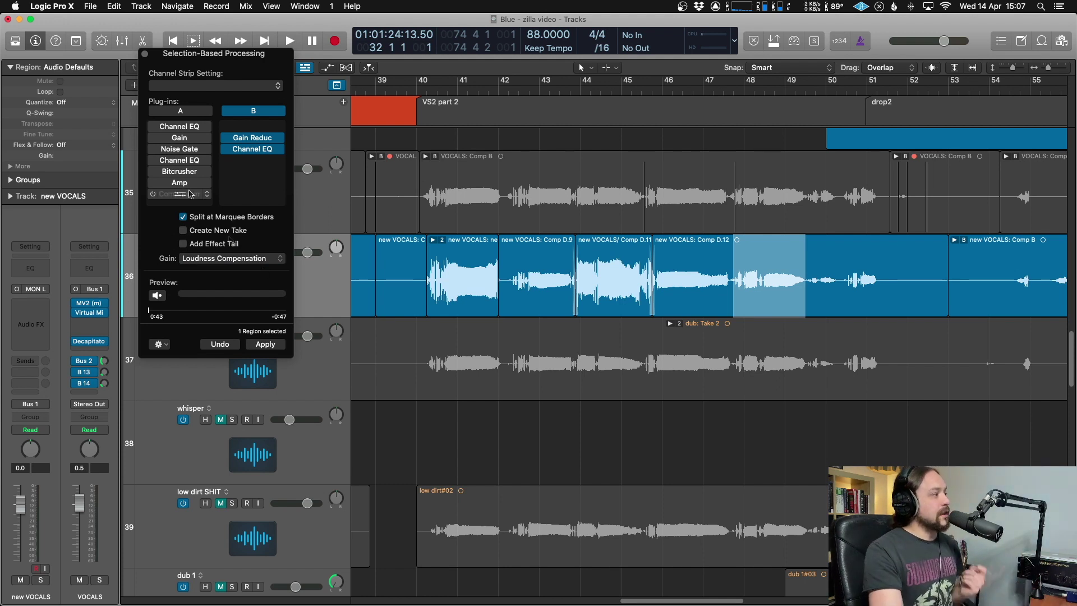
left_click(267, 345)
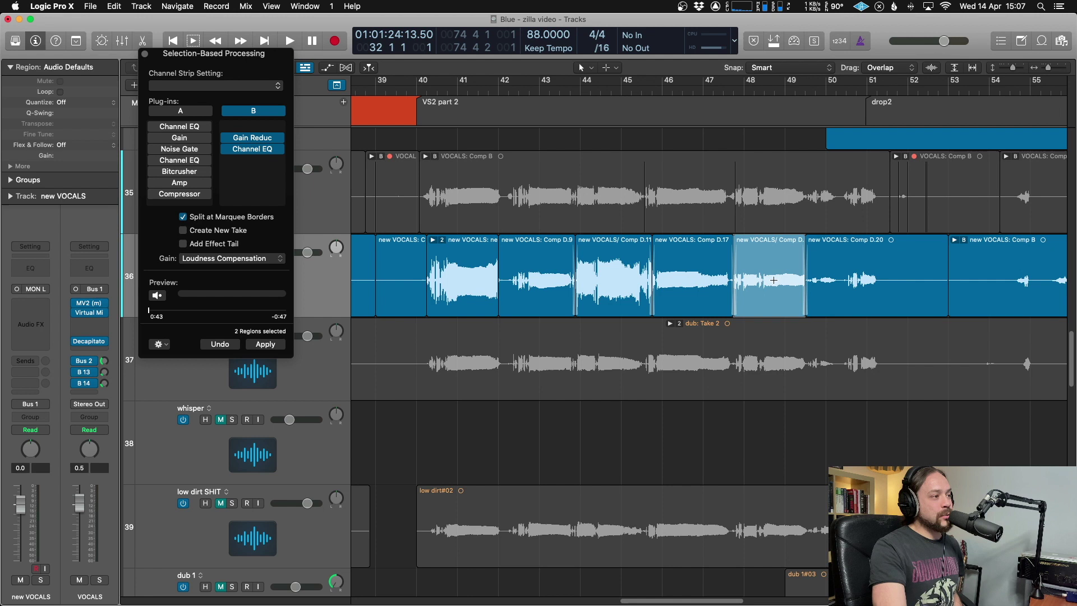
Step: Start playback from bar 47 to hear the loudness-compensated vocal section
left_click(707, 85)
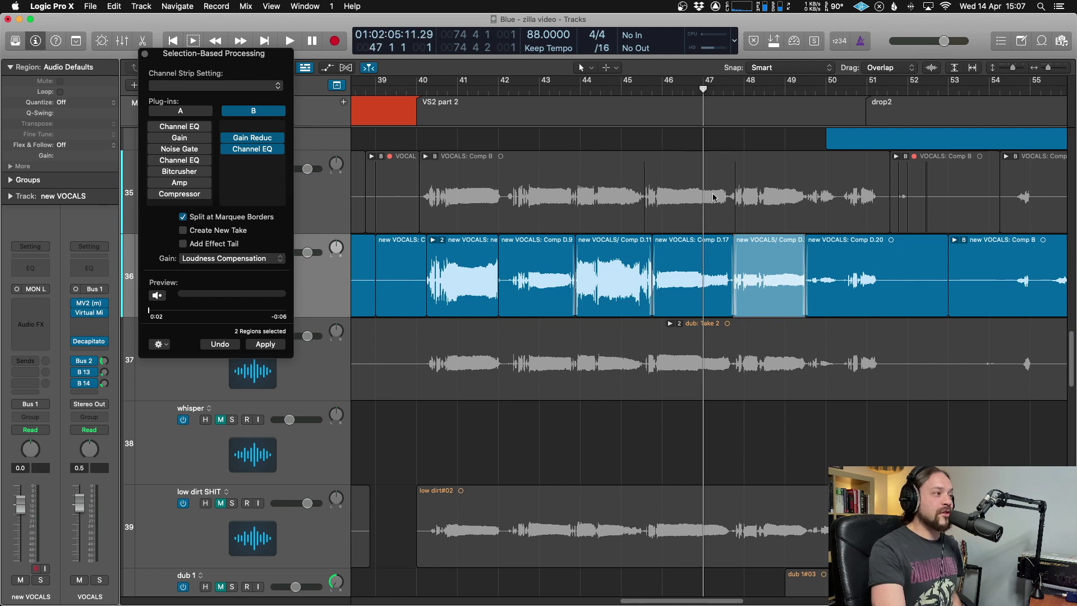
scroll(187, 496, "down", 1)
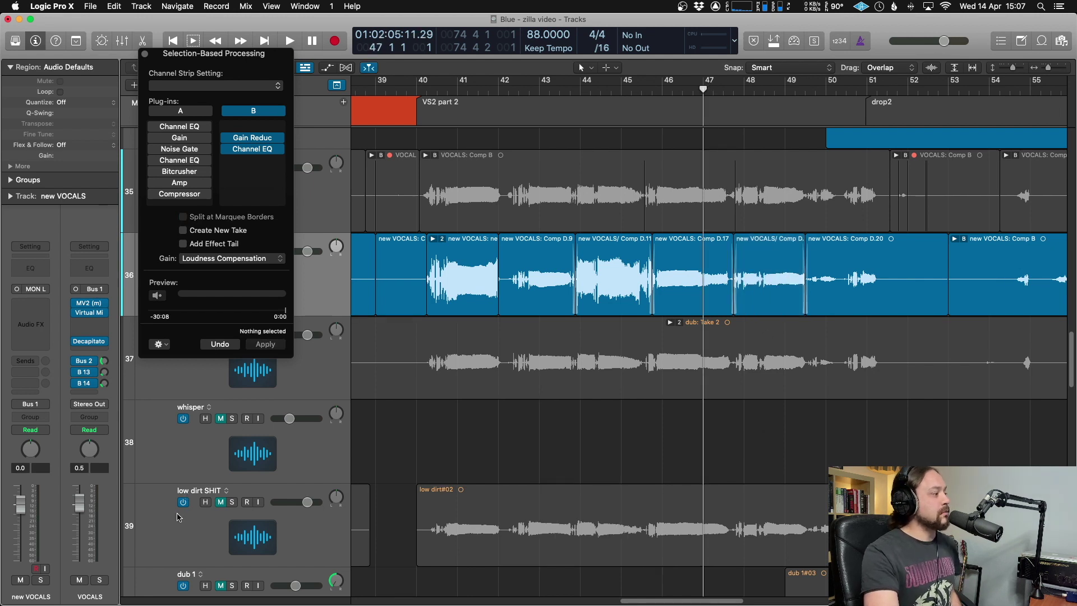
key("space")
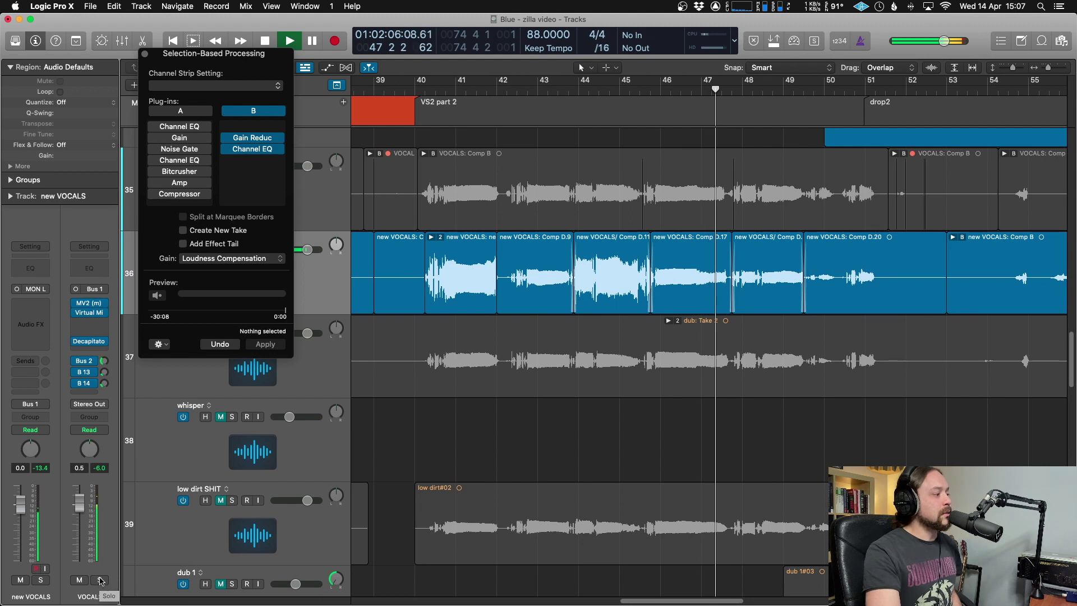